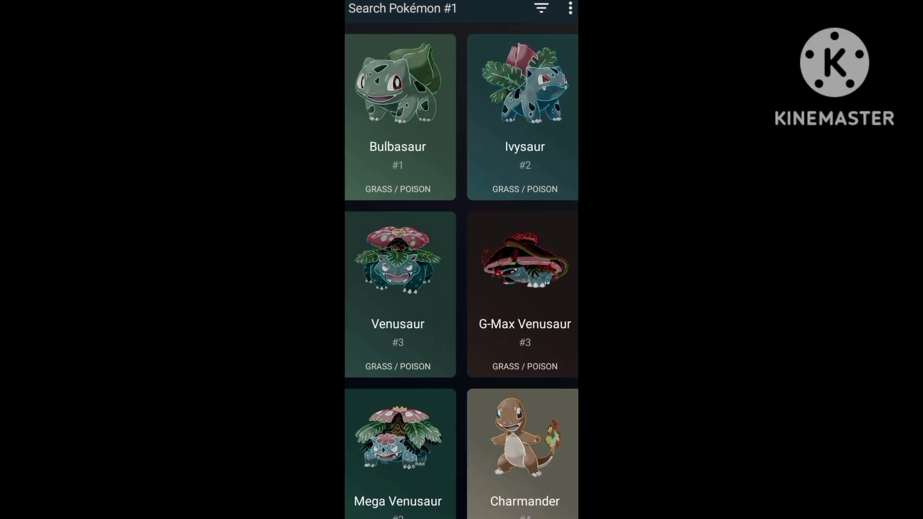
Search 'ash-' and add Ash-Greninja to the team's first slot.
{"action": "type", "text": "ash"}
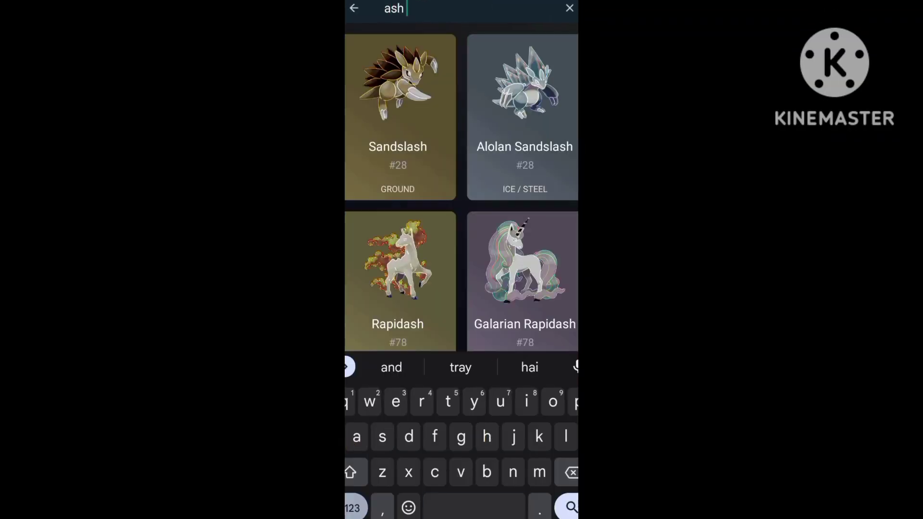
{"action": "type", "text": " gr"}
{"action": "key", "text": "BackSpace"}
{"action": "key", "text": "BackSpace"}
{"action": "key", "text": "BackSpace"}
{"action": "type", "text": "h"}
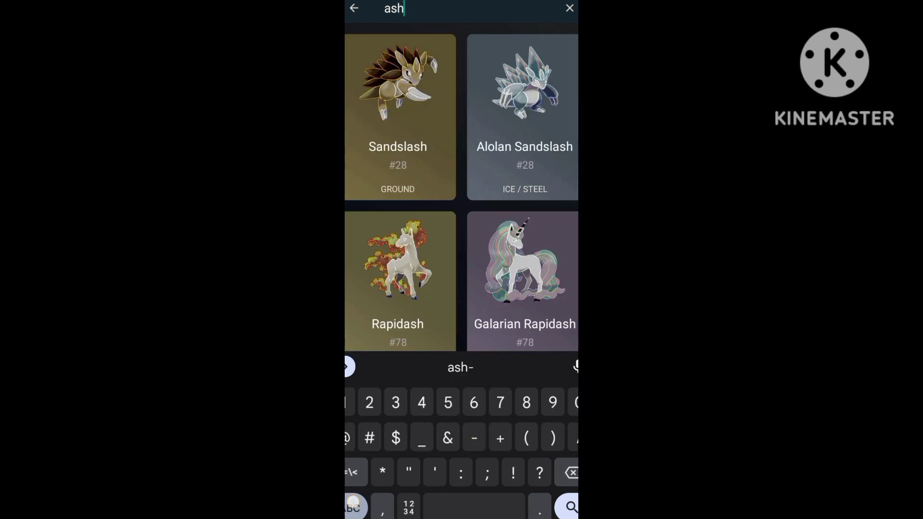
{"action": "type", "text": "-"}
{"action": "left_click", "coordinate": [383, 145]}
{"action": "left_click", "coordinate": [540, 279]}
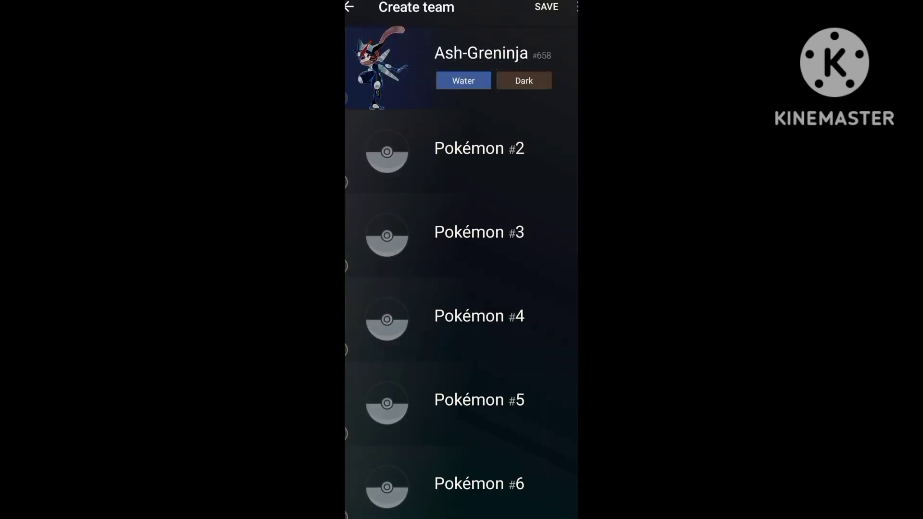
Give Ash-Greninja Water Shuriken and Hydro Pump as its first two moves.
{"action": "left_click", "coordinate": [561, 71]}
{"action": "left_click", "coordinate": [379, 128]}
{"action": "left_click", "coordinate": [412, 43]}
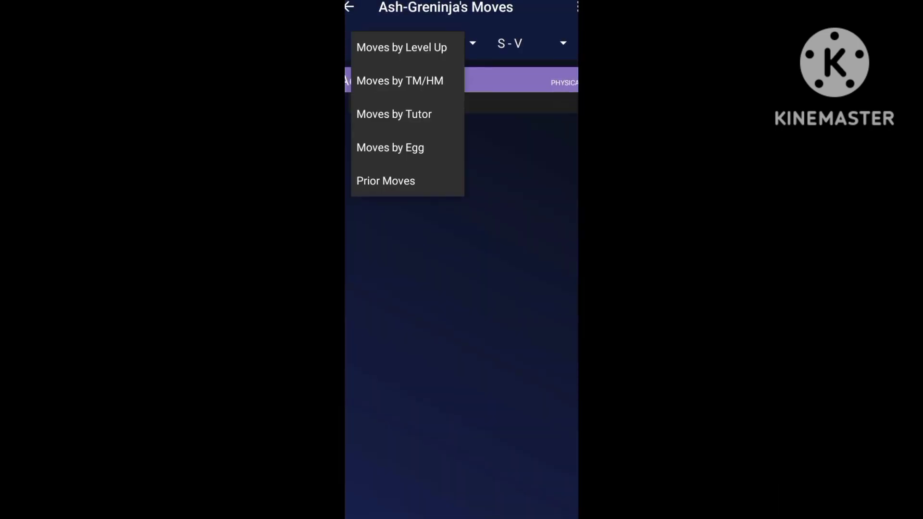
{"action": "left_click", "coordinate": [402, 45]}
{"action": "left_click", "coordinate": [418, 82]}
{"action": "left_click", "coordinate": [540, 278]}
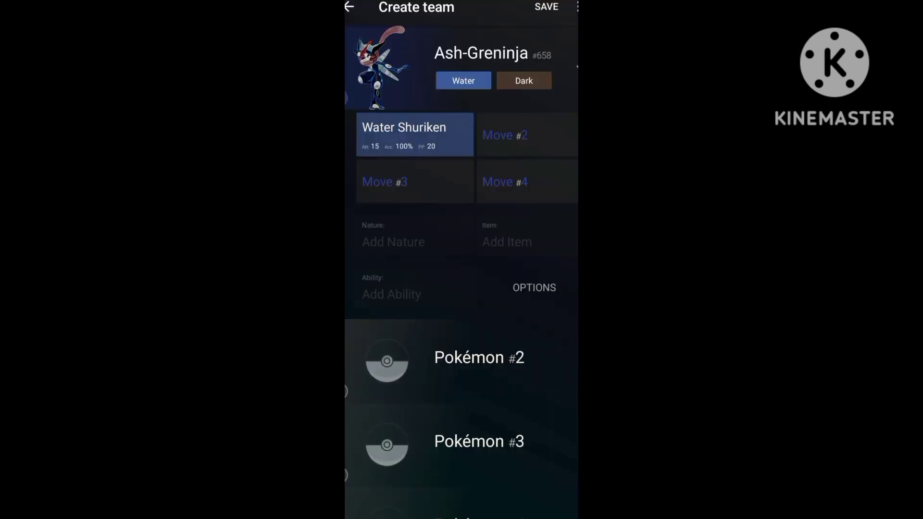
{"action": "left_click", "coordinate": [505, 136]}
{"action": "scroll", "coordinate": [508, 424], "scroll_direction": "down", "scroll_amount": 10}
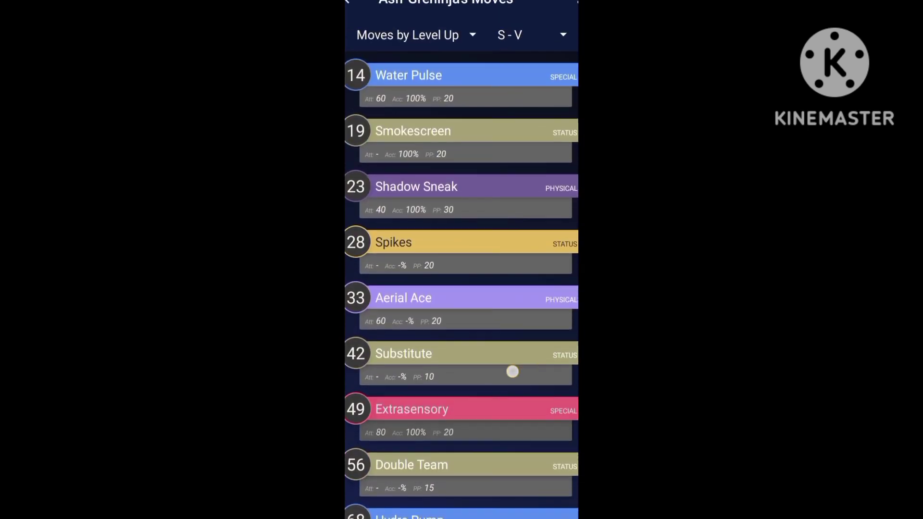
{"action": "left_click", "coordinate": [409, 491]}
{"action": "left_click", "coordinate": [540, 278]}
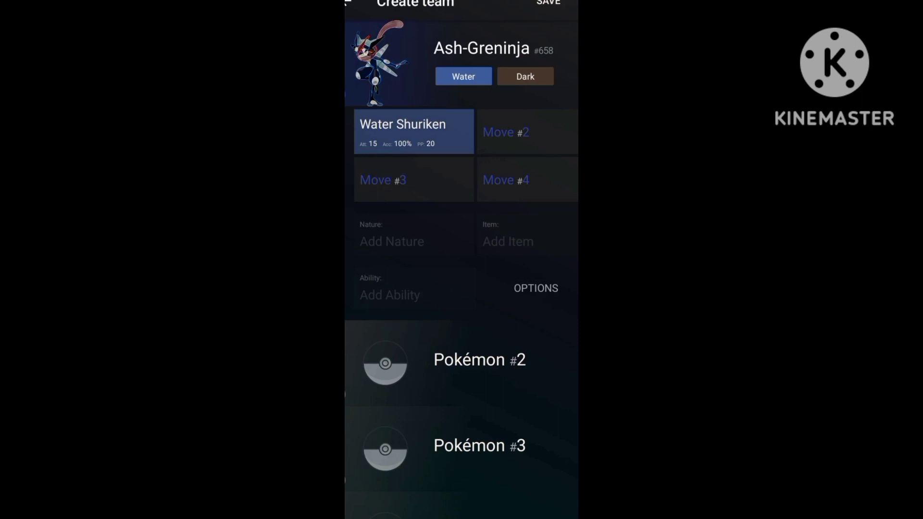
Set Ice Beam and Dark Pulse as Ash-Greninja's third and fourth moves.
{"action": "left_click", "coordinate": [385, 182]}
{"action": "left_click", "coordinate": [406, 137]}
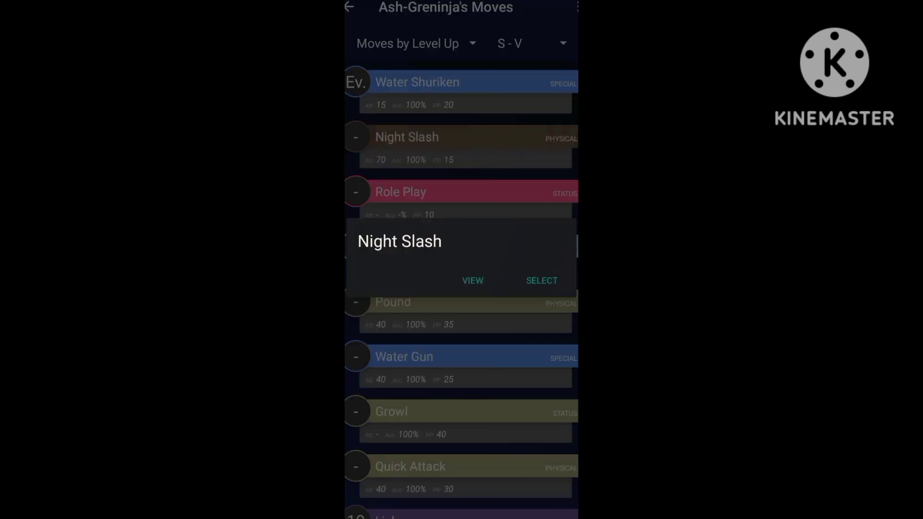
{"action": "left_click", "coordinate": [396, 30]}
{"action": "left_click", "coordinate": [395, 116]}
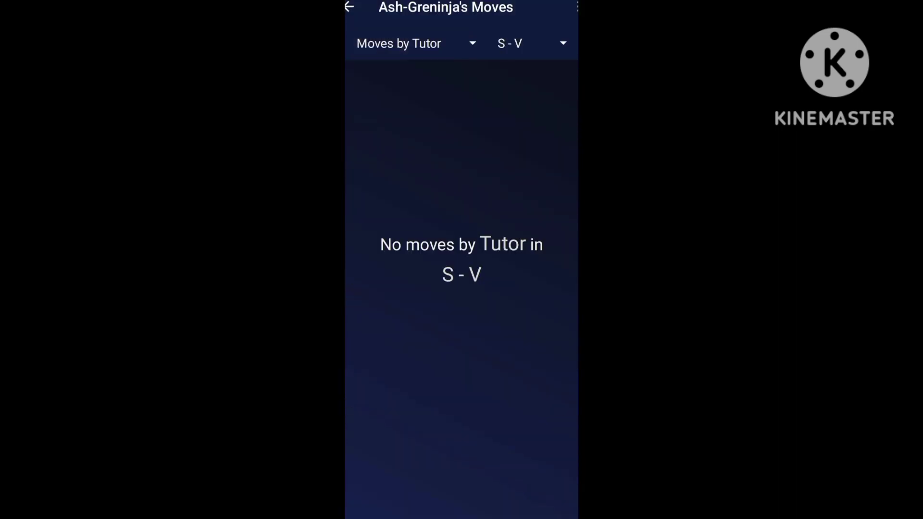
{"action": "scroll", "coordinate": [511, 382], "scroll_direction": "down", "scroll_amount": 10}
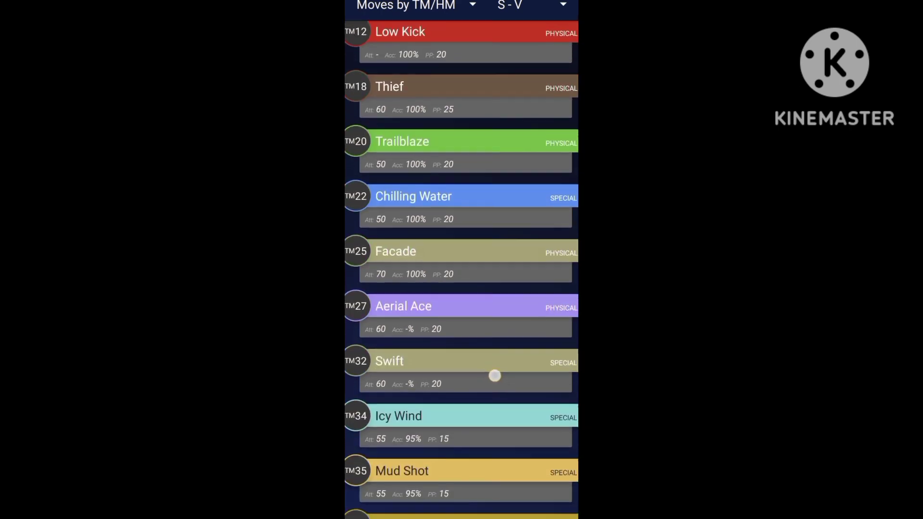
{"action": "scroll", "coordinate": [523, 292], "scroll_direction": "down", "scroll_amount": 20}
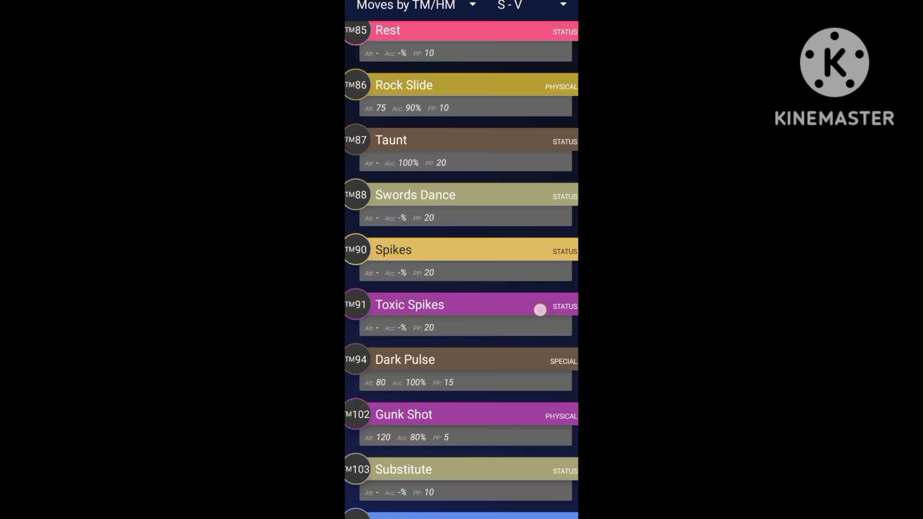
{"action": "left_click", "coordinate": [523, 292]}
{"action": "left_click", "coordinate": [540, 276]}
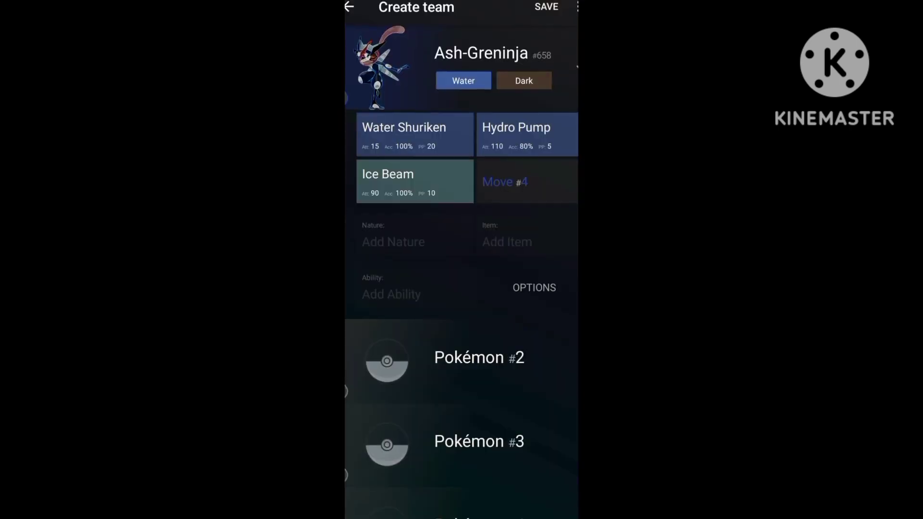
{"action": "scroll", "coordinate": [496, 439], "scroll_direction": "down", "scroll_amount": 20}
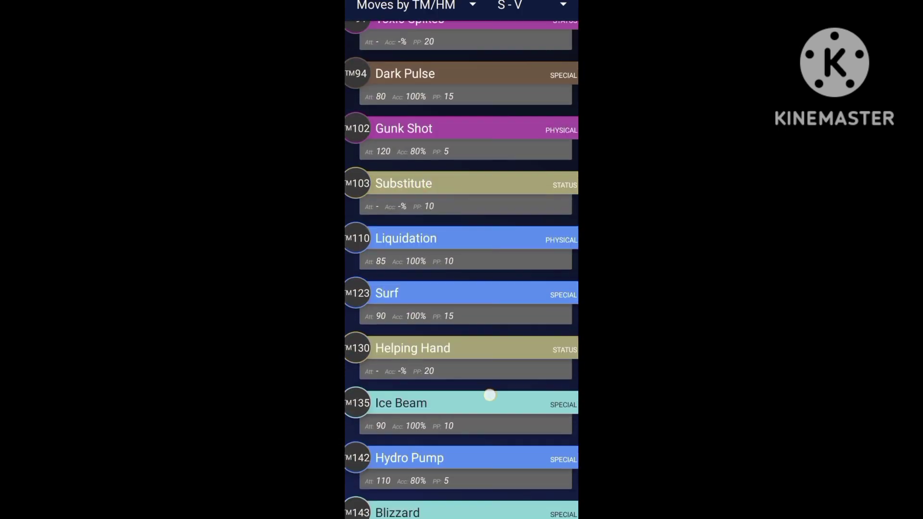
{"action": "scroll", "coordinate": [503, 494], "scroll_direction": "up", "scroll_amount": 3}
{"action": "left_click", "coordinate": [481, 186]}
{"action": "left_click", "coordinate": [540, 281]}
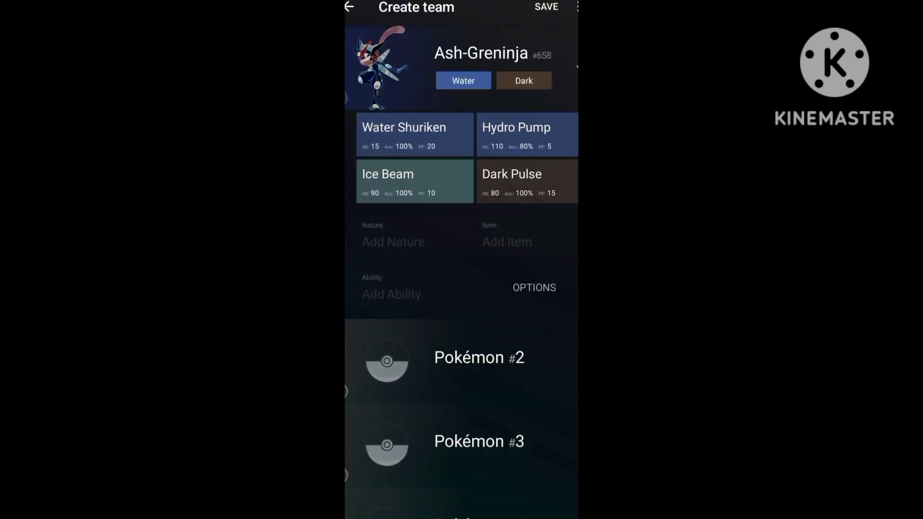
Search 'ditto' and add Ditto to the team's second slot.
{"action": "left_click", "coordinate": [479, 358]}
{"action": "left_click", "coordinate": [373, 8]}
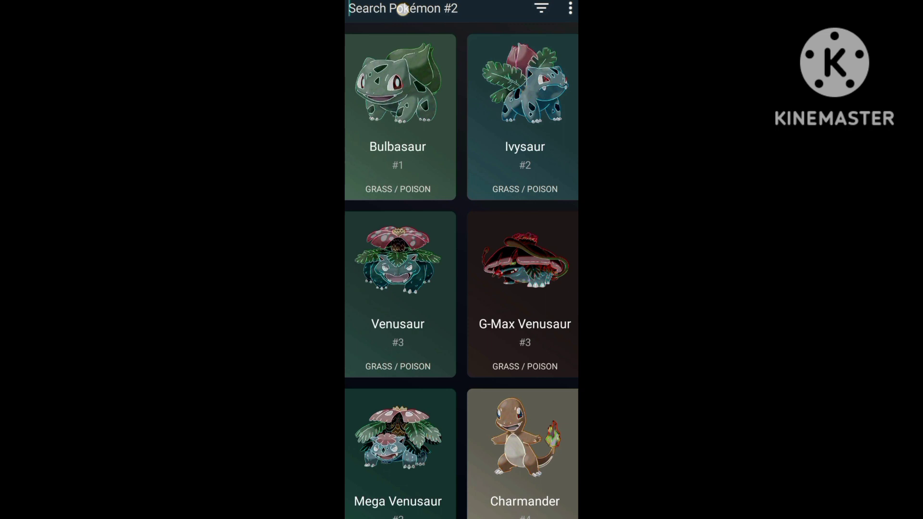
{"action": "type", "text": "ditto"}
{"action": "left_click", "coordinate": [383, 103]}
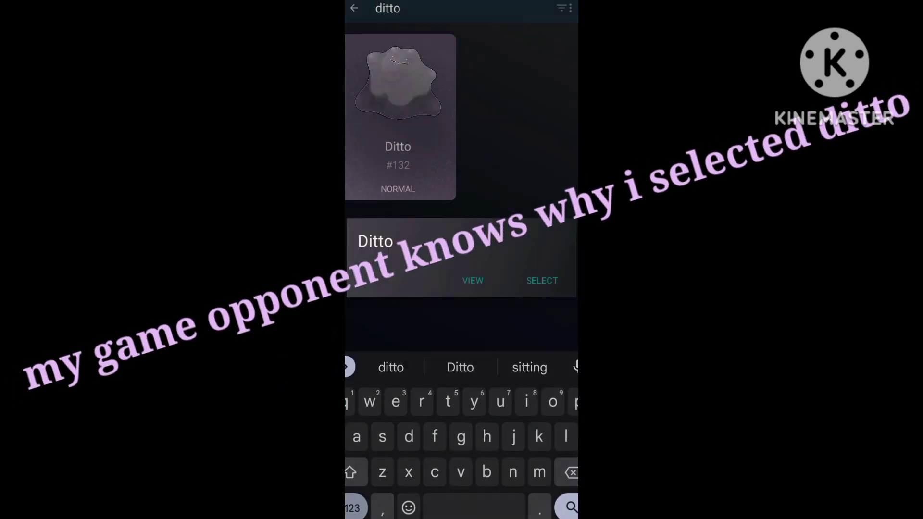
{"action": "left_click", "coordinate": [546, 281]}
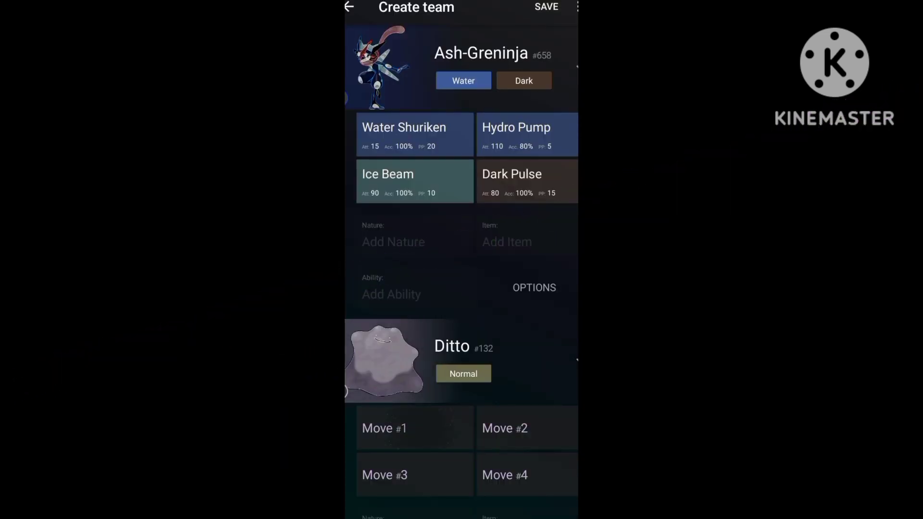
Set Transform as Ditto's first move and pick a nature for it.
{"action": "left_click", "coordinate": [380, 484]}
{"action": "left_click", "coordinate": [409, 44]}
{"action": "left_click", "coordinate": [401, 48]}
{"action": "left_click", "coordinate": [395, 82]}
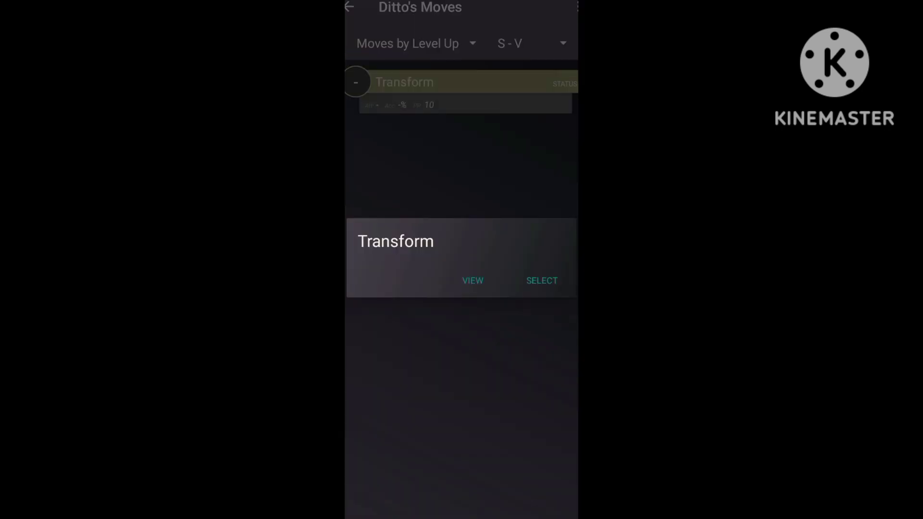
{"action": "left_click", "coordinate": [541, 279]}
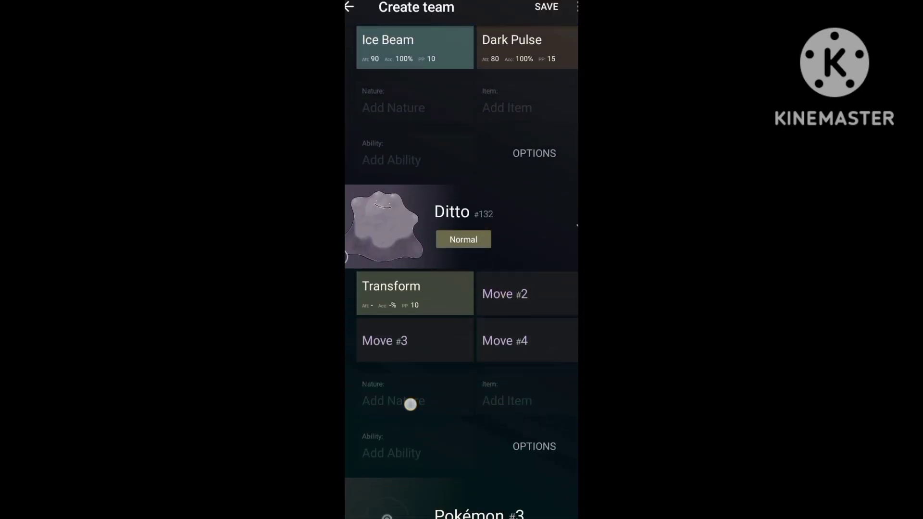
{"action": "left_click", "coordinate": [411, 405]}
{"action": "left_click", "coordinate": [361, 74]}
Give Ditto a Choice Scarf as its held item.
{"action": "left_click", "coordinate": [505, 392]}
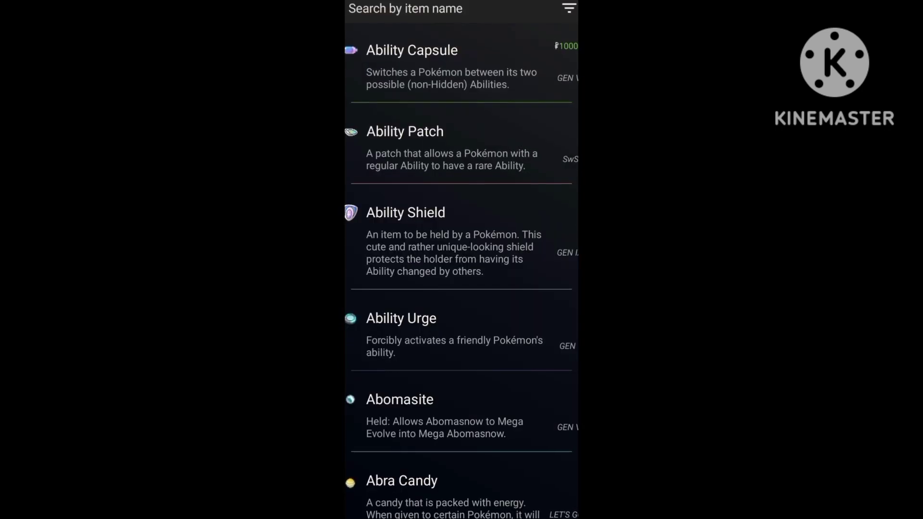
{"action": "left_click", "coordinate": [426, 22]}
{"action": "type", "text": "chou"}
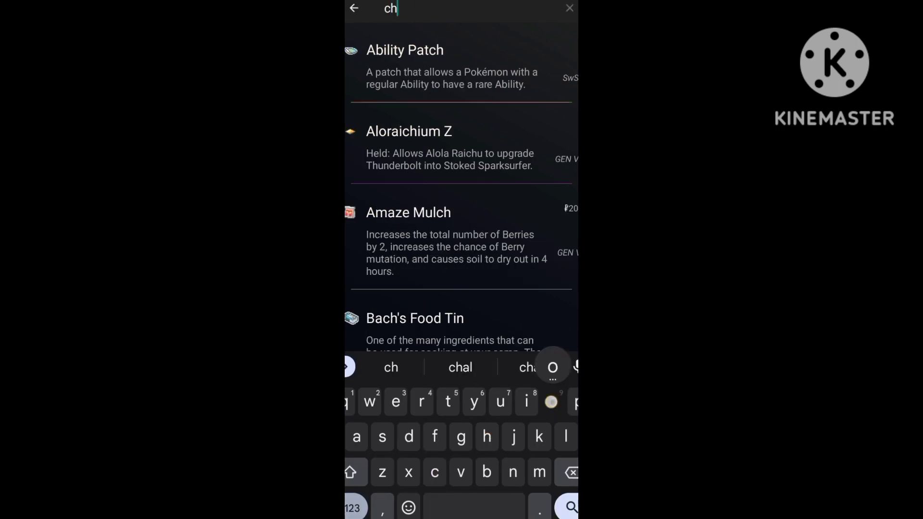
{"action": "key", "text": "BackSpace"}
{"action": "type", "text": "ic"}
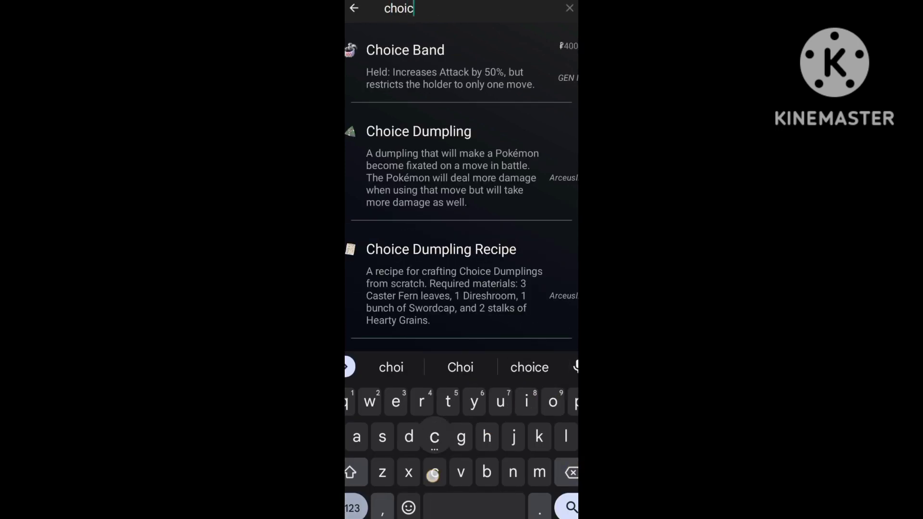
{"action": "type", "text": "e"}
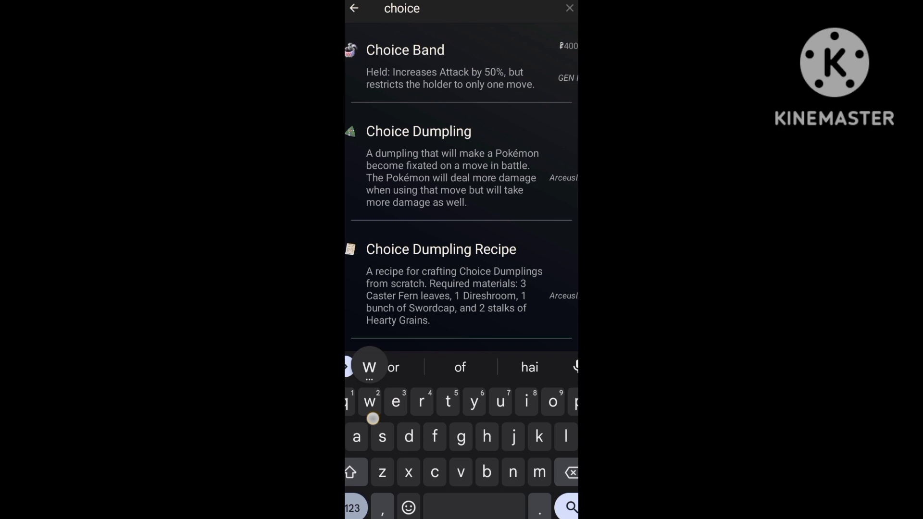
{"action": "type", "text": " wlsca"}
{"action": "key", "text": "BackSpace"}
{"action": "key", "text": "BackSpace"}
{"action": "key", "text": "BackSpace"}
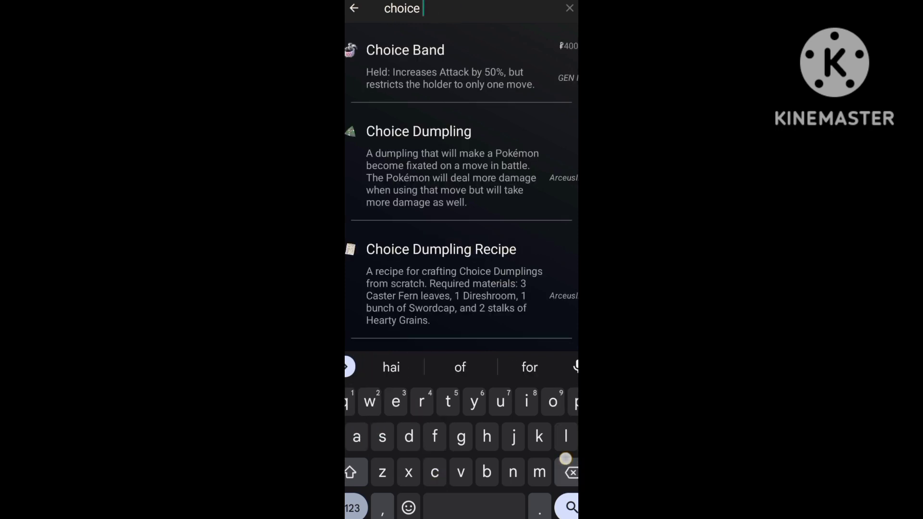
{"action": "type", "text": "scar"}
{"action": "left_click", "coordinate": [406, 57]}
{"action": "left_click", "coordinate": [541, 281]}
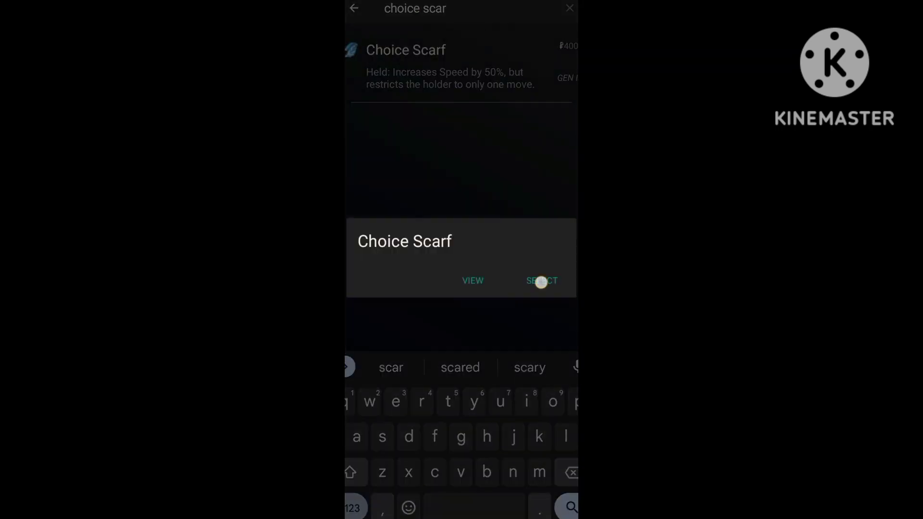
Set Ditto's ability to Imposter and move on to the third team slot.
{"action": "left_click", "coordinate": [412, 309]}
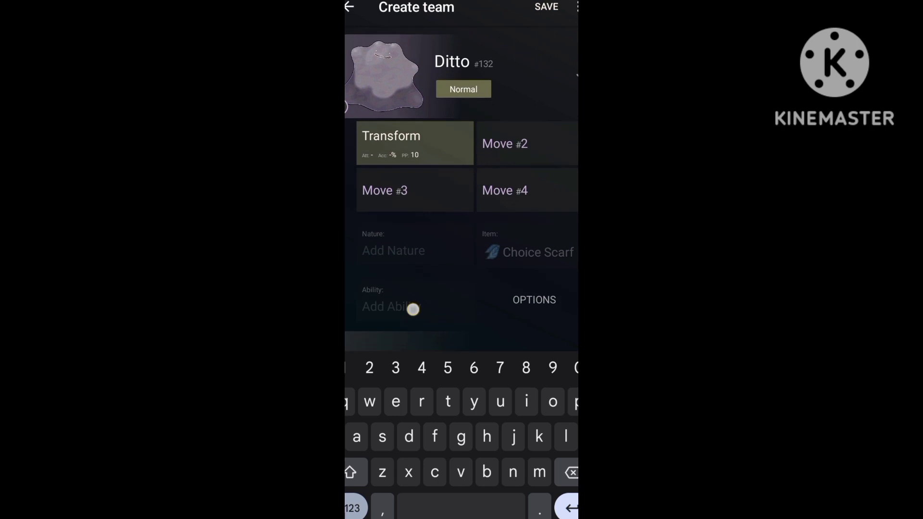
{"action": "left_click", "coordinate": [550, 125]}
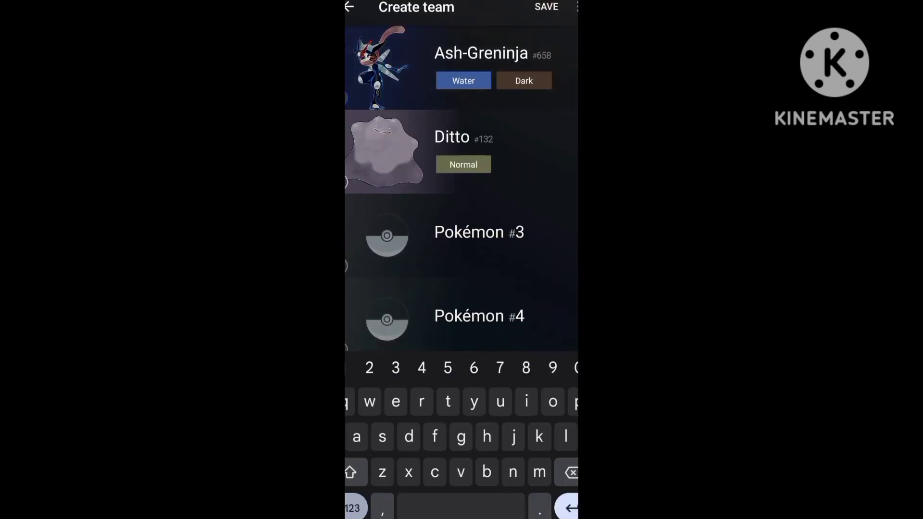
{"action": "left_click", "coordinate": [534, 231]}
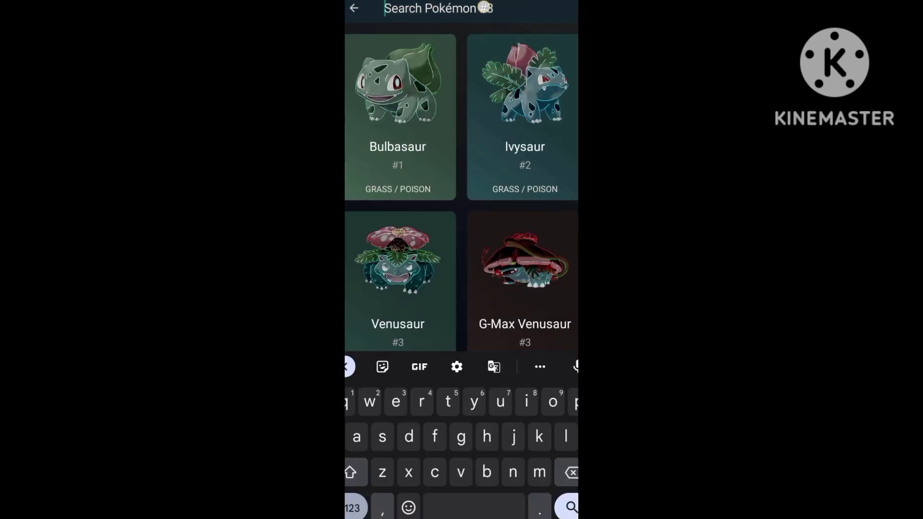
Add Mega Sceptile via a 'megascep' search and set Leaf Storm as its first move.
{"action": "type", "text": "mega"}
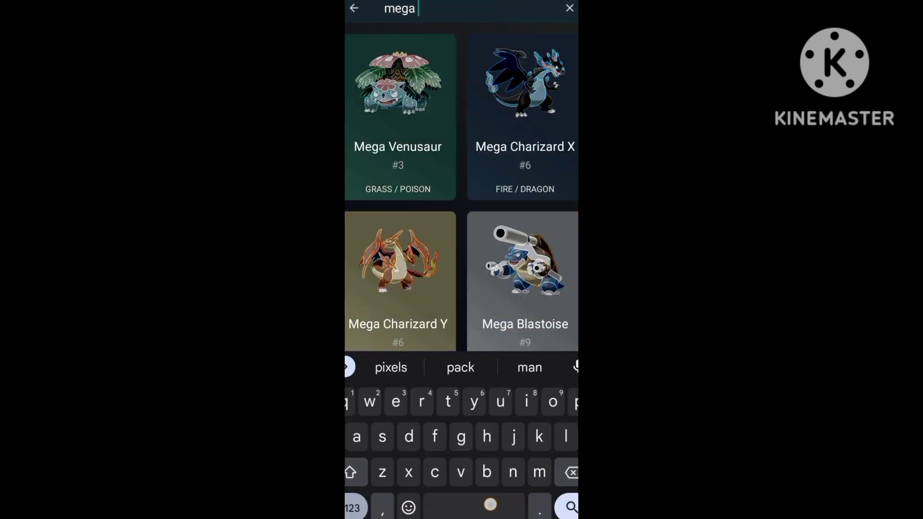
{"action": "type", "text": "scep"}
{"action": "left_click", "coordinate": [427, 143]}
{"action": "left_click", "coordinate": [540, 278]}
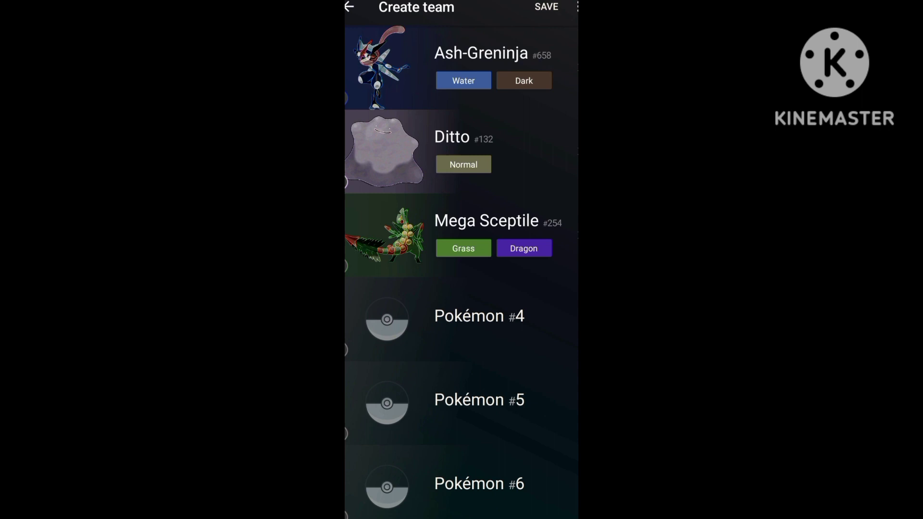
{"action": "left_click", "coordinate": [481, 236]}
{"action": "left_click", "coordinate": [382, 303]}
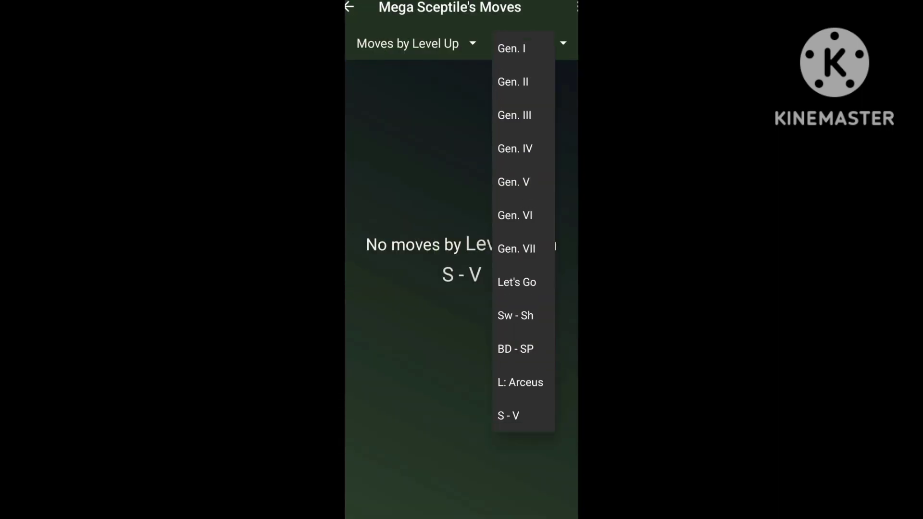
{"action": "scroll", "coordinate": [482, 267], "scroll_direction": "down", "scroll_amount": 10}
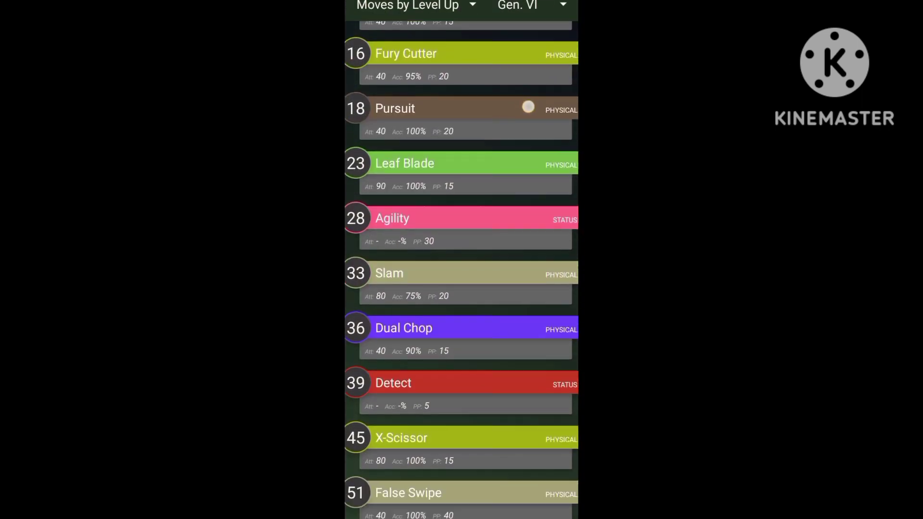
{"action": "scroll", "coordinate": [481, 267], "scroll_direction": "down", "scroll_amount": 2}
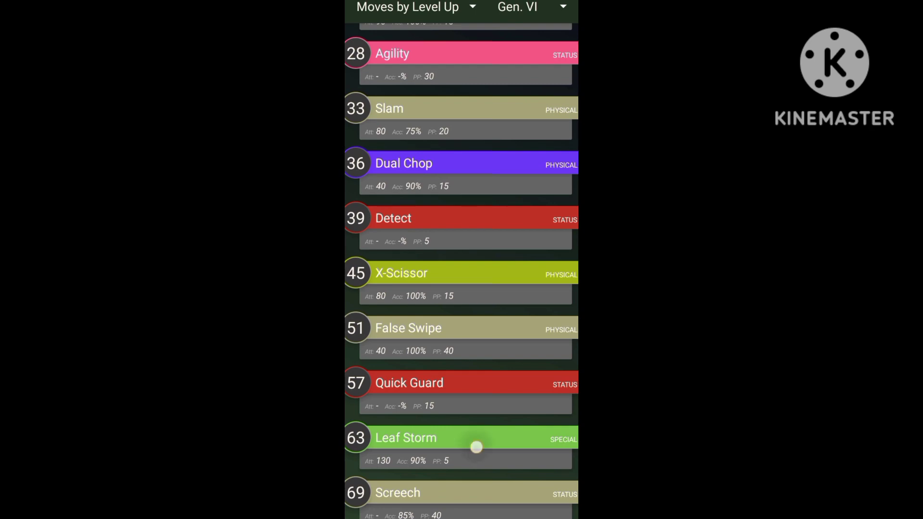
{"action": "left_click", "coordinate": [476, 447]}
{"action": "left_click", "coordinate": [544, 283]}
Give Mega Sceptile Frenzy Plant and Outrage from the tutor moves.
{"action": "left_click", "coordinate": [505, 303]}
{"action": "scroll", "coordinate": [499, 372], "scroll_direction": "down", "scroll_amount": 10}
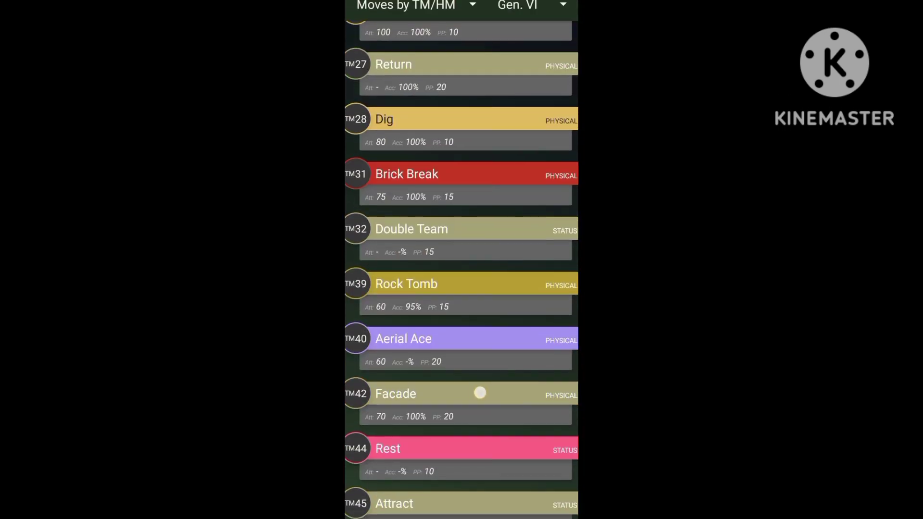
{"action": "scroll", "coordinate": [523, 356], "scroll_direction": "up", "scroll_amount": 5}
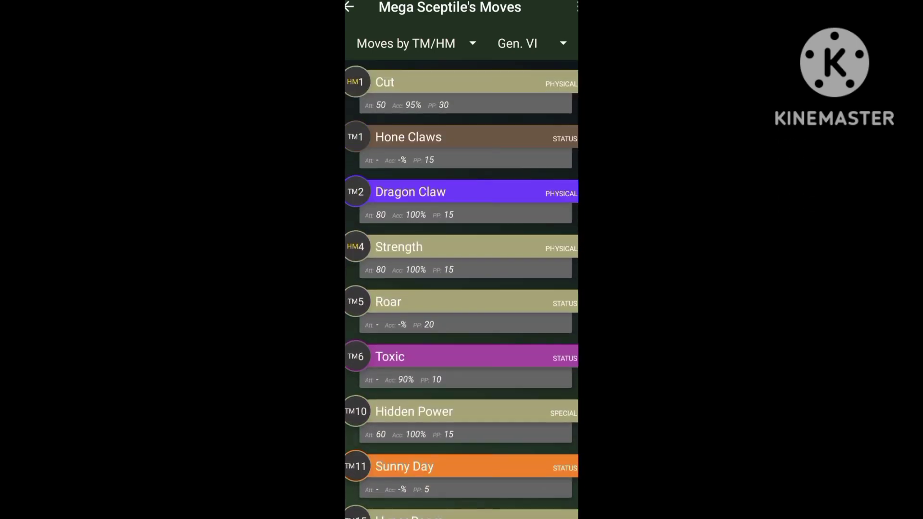
{"action": "scroll", "coordinate": [406, 168], "scroll_direction": "down", "scroll_amount": 7}
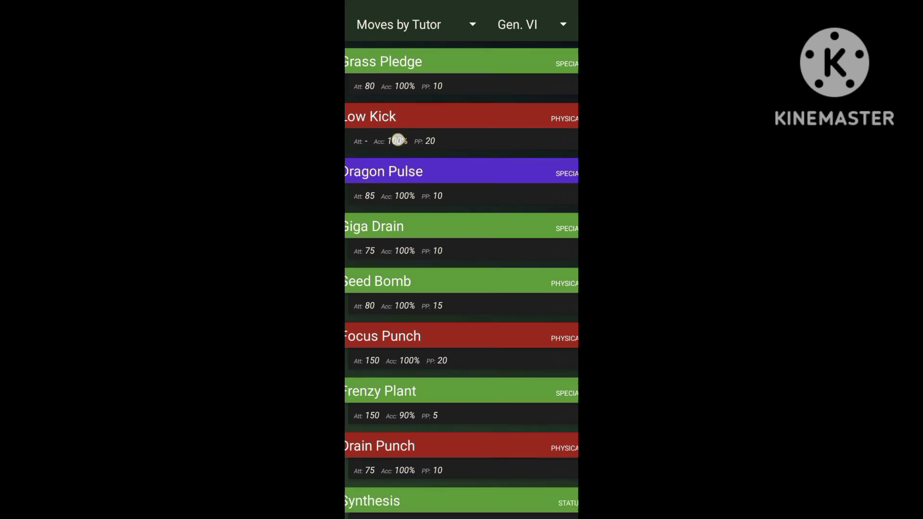
{"action": "left_click", "coordinate": [432, 81]}
{"action": "left_click", "coordinate": [542, 279]}
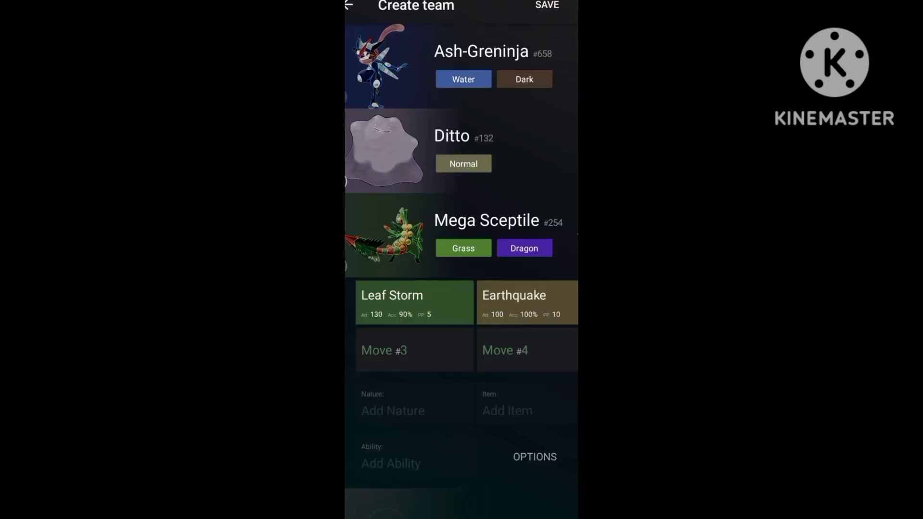
{"action": "left_click", "coordinate": [499, 351]}
{"action": "scroll", "coordinate": [507, 383], "scroll_direction": "down", "scroll_amount": 8}
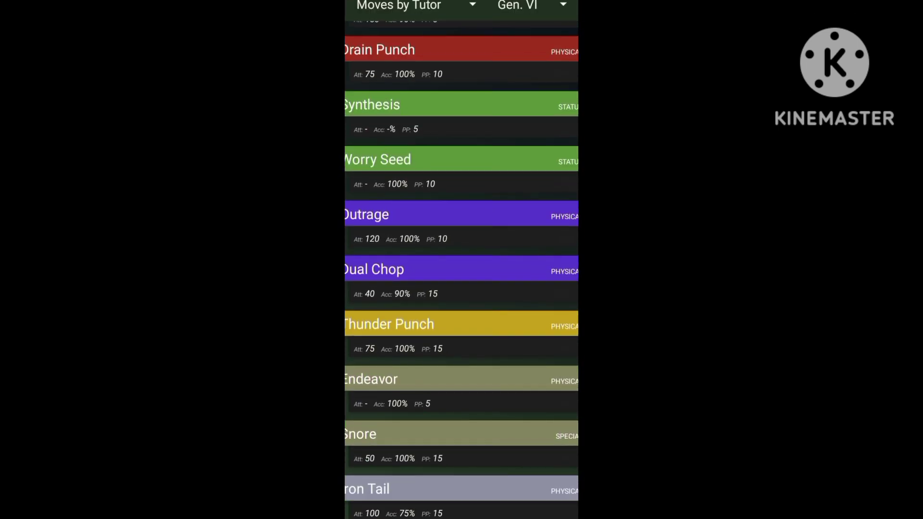
{"action": "scroll", "coordinate": [512, 305], "scroll_direction": "up", "scroll_amount": 6}
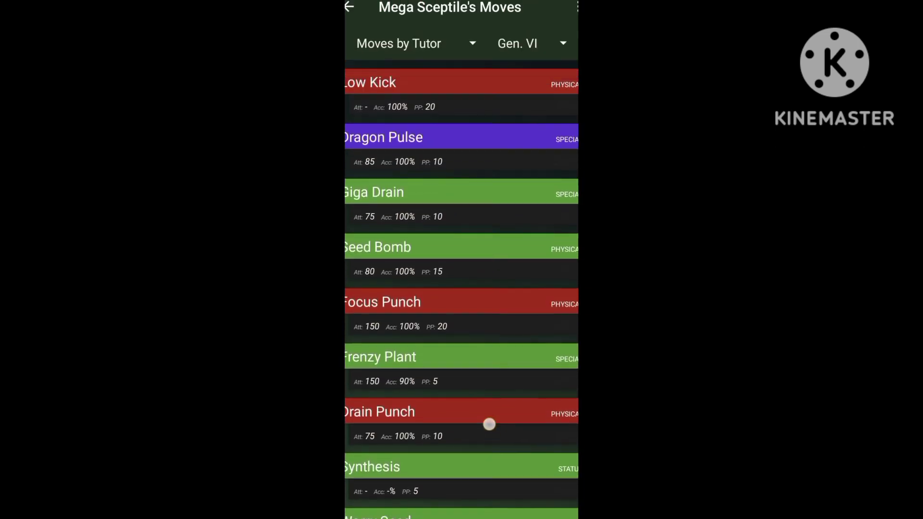
{"action": "scroll", "coordinate": [499, 369], "scroll_direction": "down", "scroll_amount": 8}
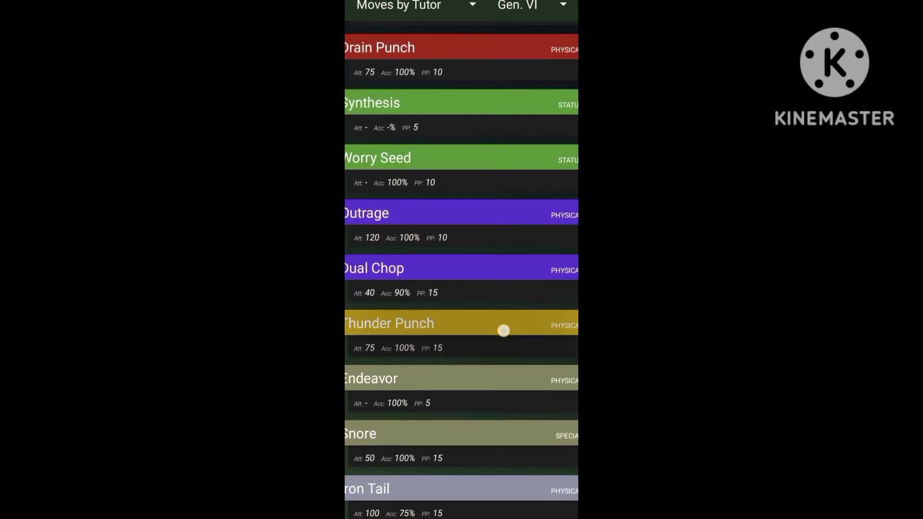
{"action": "left_click", "coordinate": [433, 212]}
{"action": "left_click", "coordinate": [540, 278]}
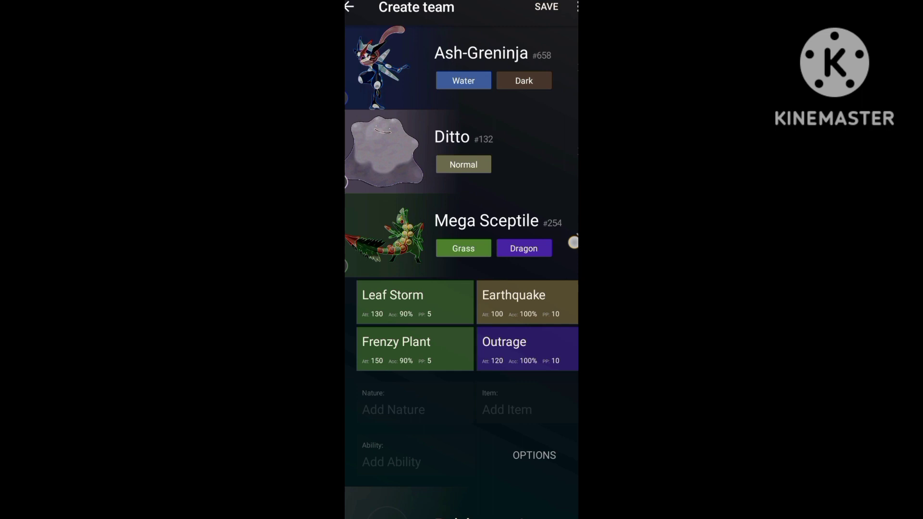
Search 'sal' and add Salamence to the team's fourth slot.
{"action": "left_click", "coordinate": [573, 242]}
{"action": "left_click", "coordinate": [478, 316]}
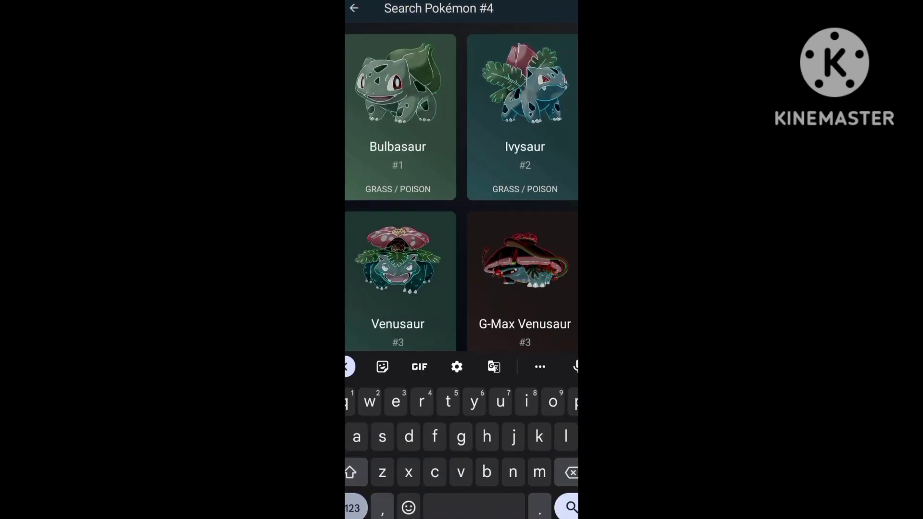
{"action": "type", "text": "s"}
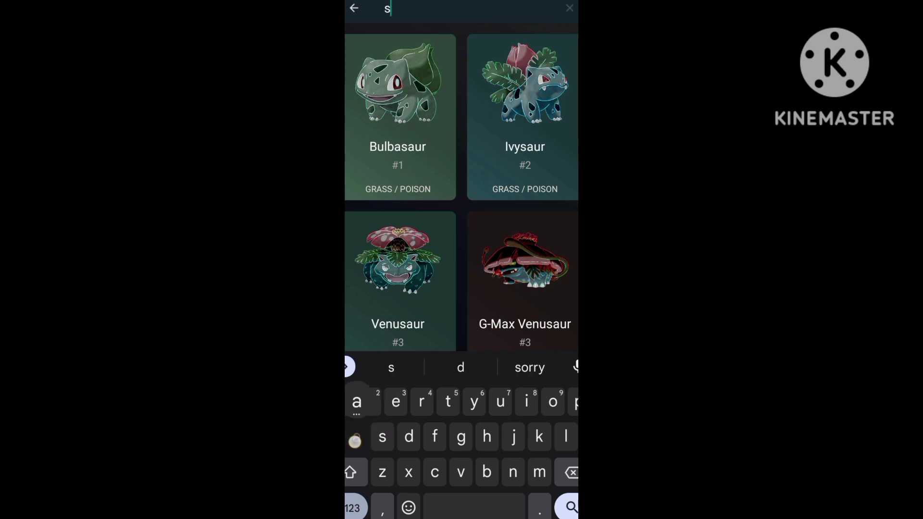
{"action": "type", "text": "al"}
{"action": "left_click", "coordinate": [419, 154]}
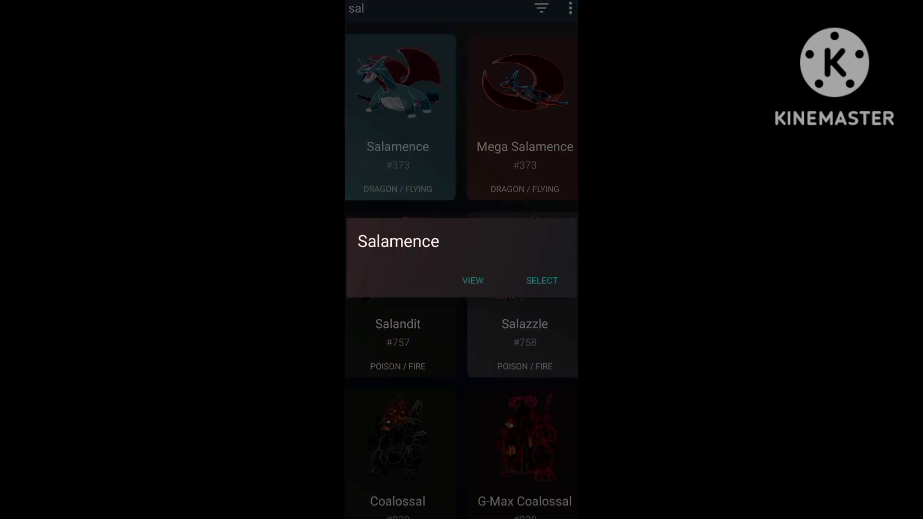
{"action": "left_click", "coordinate": [547, 279]}
Give Salamence Dragon Claw and another move from the TM/HM list.
{"action": "left_click", "coordinate": [503, 305]}
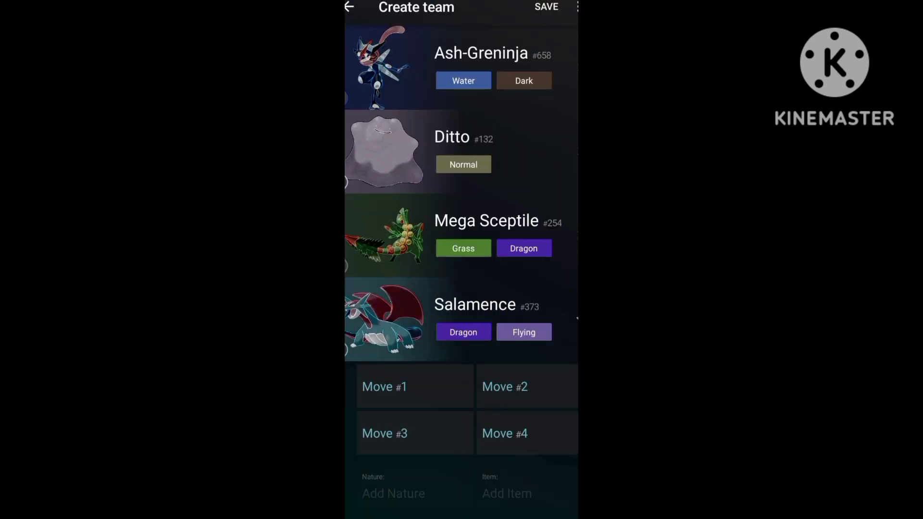
{"action": "left_click", "coordinate": [415, 386]}
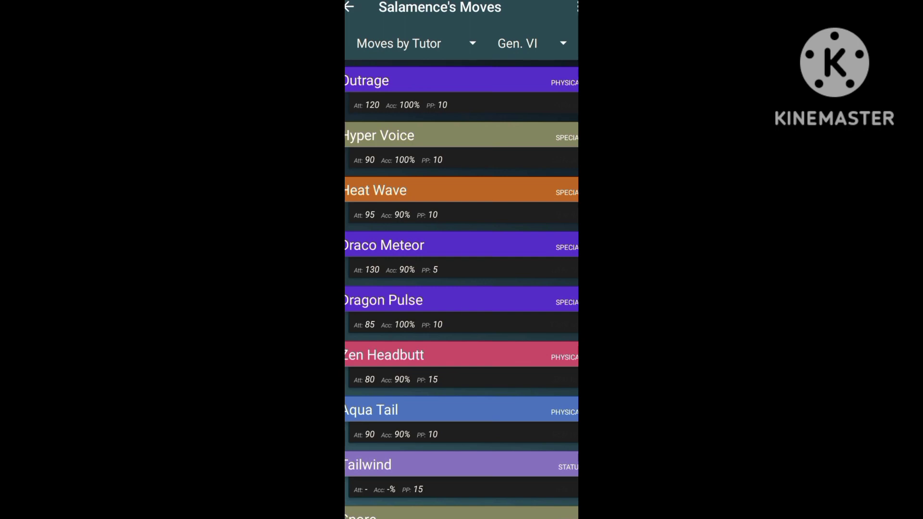
{"action": "mouse_move", "coordinate": [489, 374]}
{"action": "left_mouse_down"}
{"action": "mouse_move", "coordinate": [488, 336]}
{"action": "mouse_move", "coordinate": [518, 232]}
{"action": "mouse_move", "coordinate": [517, 288]}
{"action": "left_mouse_up"}
{"action": "left_click", "coordinate": [400, 82]}
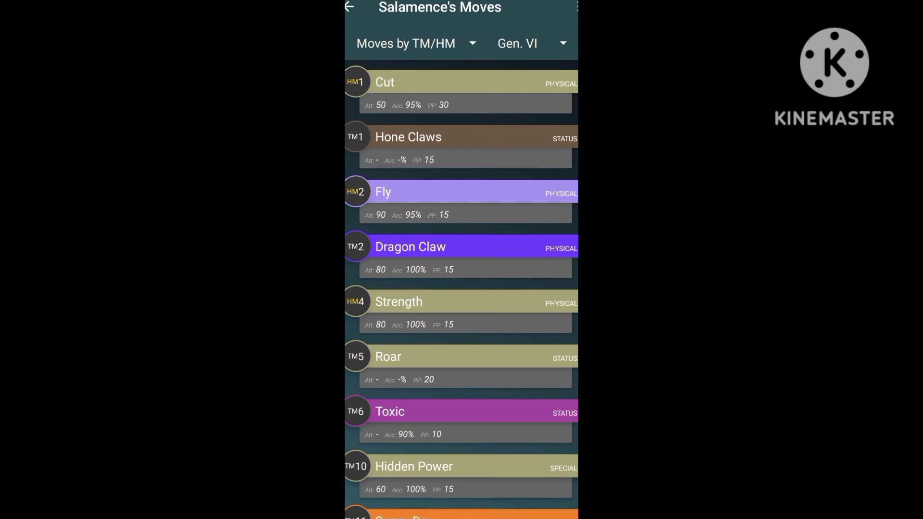
{"action": "left_click", "coordinate": [410, 247]}
{"action": "left_click", "coordinate": [541, 283]}
{"action": "left_click", "coordinate": [505, 385]}
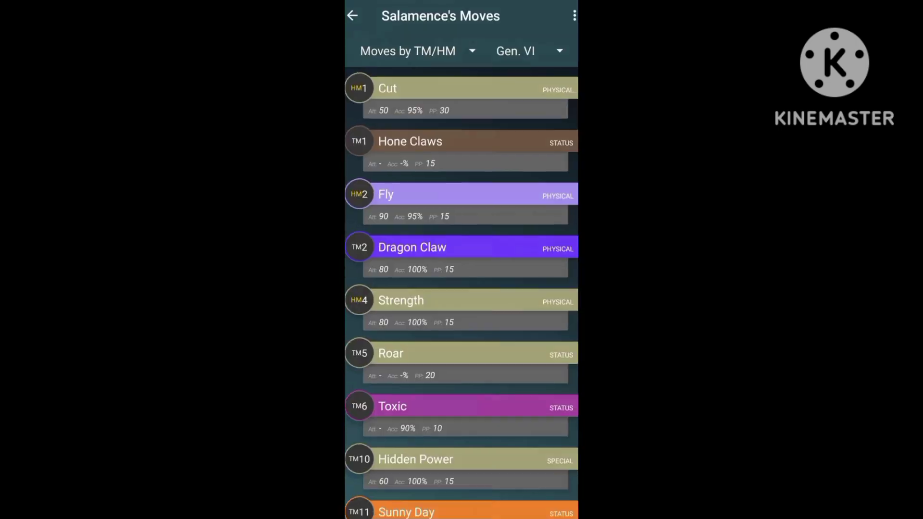
{"action": "mouse_move", "coordinate": [490, 457]}
{"action": "left_mouse_down"}
{"action": "mouse_move", "coordinate": [489, 262]}
{"action": "mouse_move", "coordinate": [500, 163]}
{"action": "left_mouse_up"}
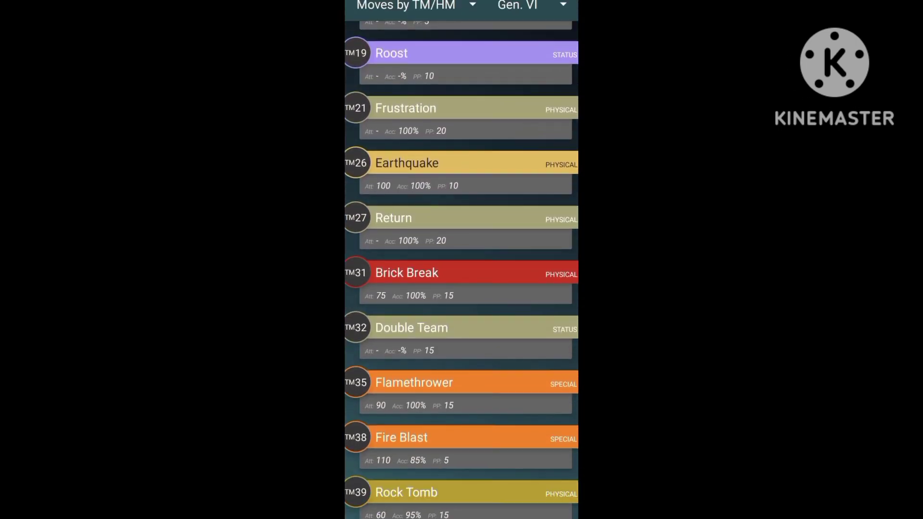
{"action": "left_click", "coordinate": [433, 382]}
{"action": "left_click", "coordinate": [542, 281]}
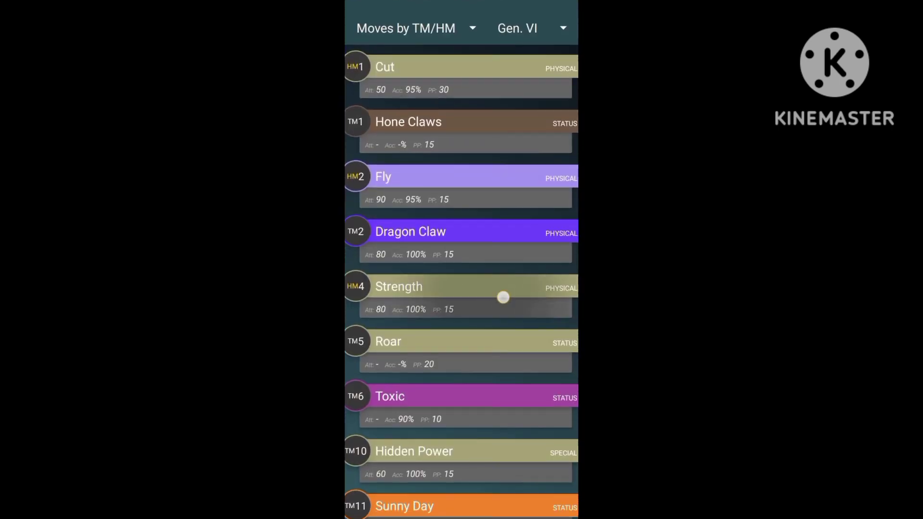
Set Flamethrower as Salamence's fourth move.
{"action": "left_click", "coordinate": [456, 433]}
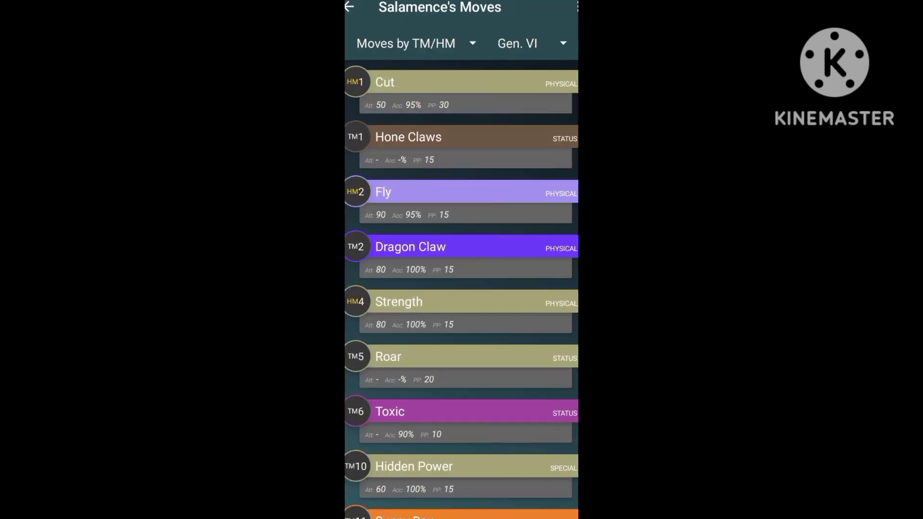
{"action": "scroll", "coordinate": [496, 273], "scroll_direction": "down", "scroll_amount": 15}
{"action": "scroll", "coordinate": [507, 252], "scroll_direction": "down", "scroll_amount": 5}
{"action": "left_click", "coordinate": [540, 103]}
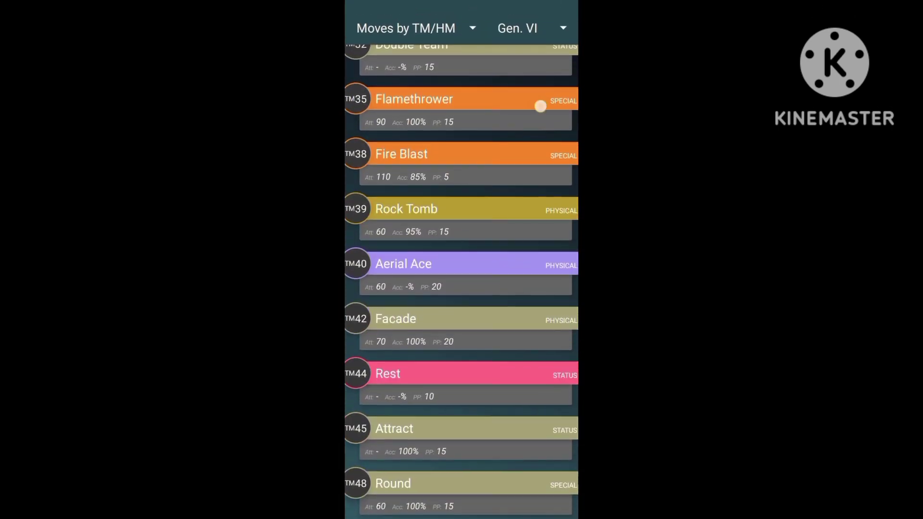
{"action": "left_click", "coordinate": [542, 278]}
Replace a Salamence move with Zen Headbutt from the level-up moves.
{"action": "left_click", "coordinate": [527, 433]}
{"action": "scroll", "coordinate": [509, 250], "scroll_direction": "down", "scroll_amount": 15}
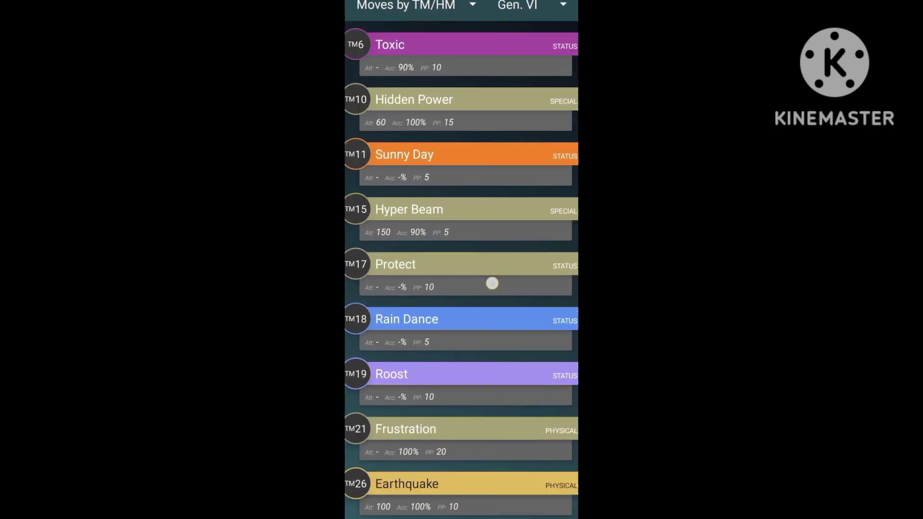
{"action": "scroll", "coordinate": [529, 213], "scroll_direction": "down", "scroll_amount": 15}
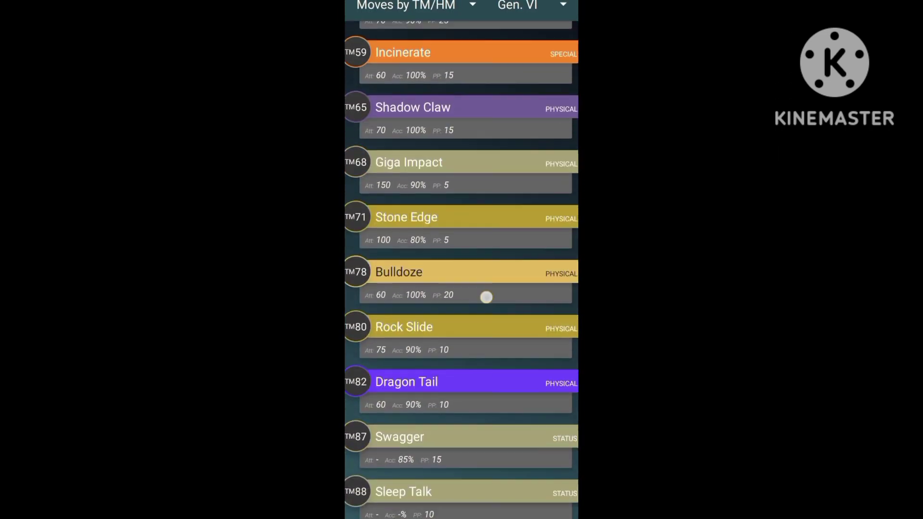
{"action": "scroll", "coordinate": [487, 251], "scroll_direction": "up", "scroll_amount": 10}
{"action": "left_click", "coordinate": [406, 44]}
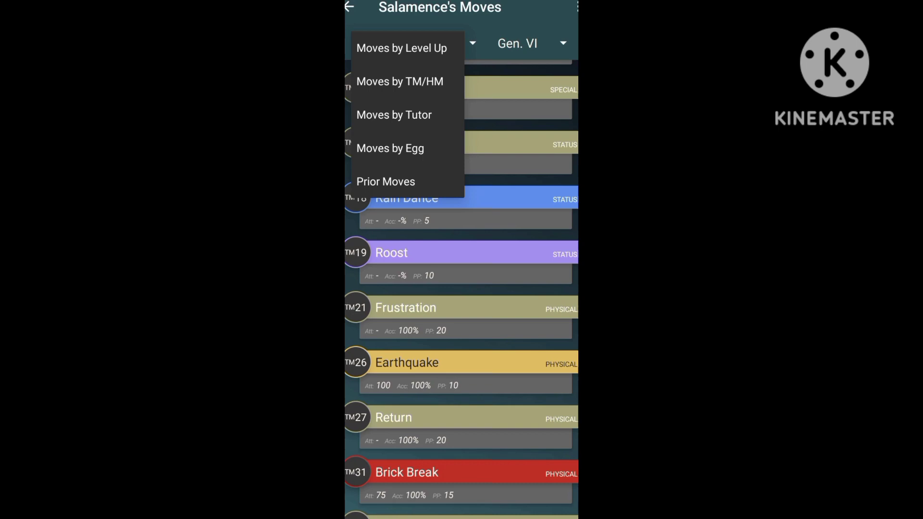
{"action": "left_click", "coordinate": [392, 45]}
{"action": "scroll", "coordinate": [500, 229], "scroll_direction": "down", "scroll_amount": 2}
{"action": "left_click", "coordinate": [462, 266]}
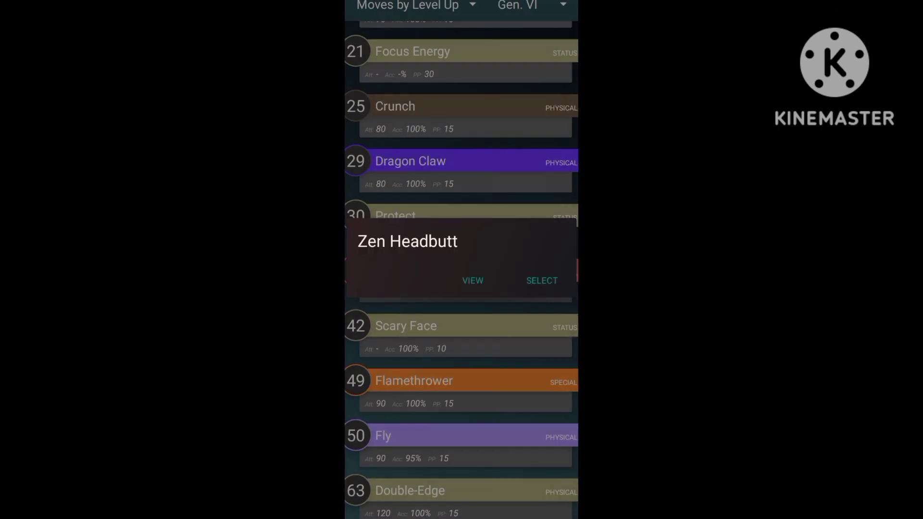
{"action": "left_click", "coordinate": [542, 278]}
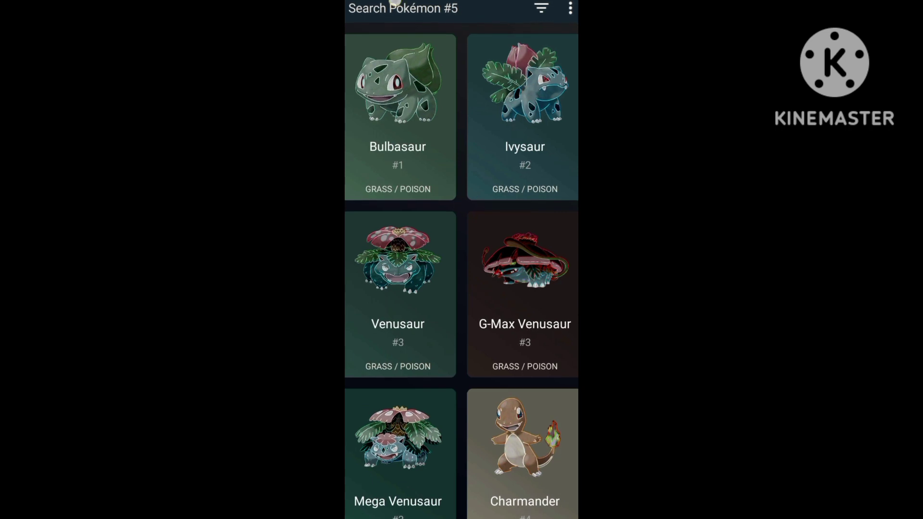
Add Zacian-Crowned Sword via 'zacia' and give it Play Rough from the Sw - Sh moves.
{"action": "type", "text": "zacia"}
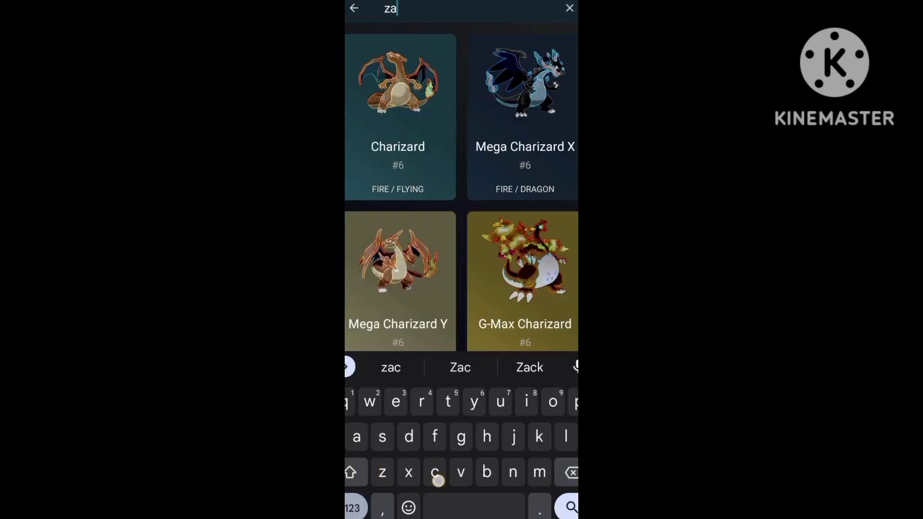
{"action": "left_click", "coordinate": [524, 96]}
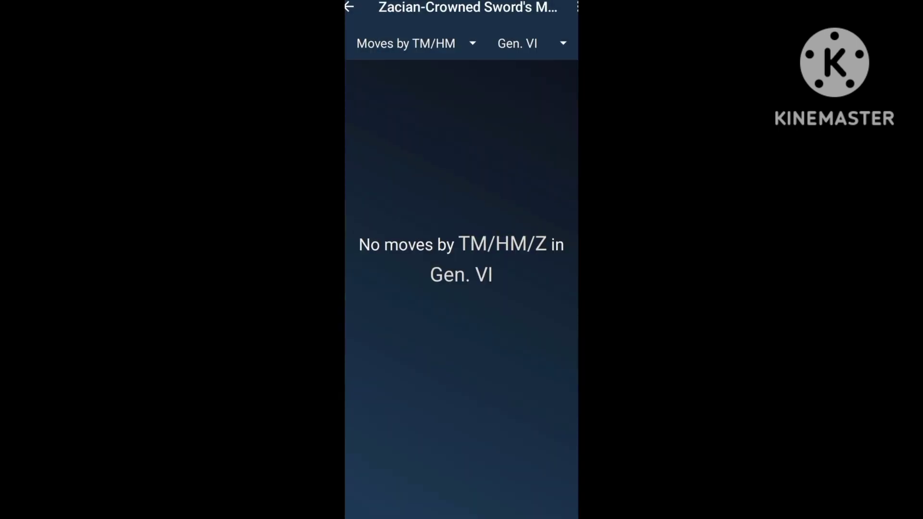
{"action": "left_click", "coordinate": [529, 43]}
{"action": "left_click", "coordinate": [526, 315]}
{"action": "scroll", "coordinate": [476, 344], "scroll_direction": "down", "scroll_amount": 15}
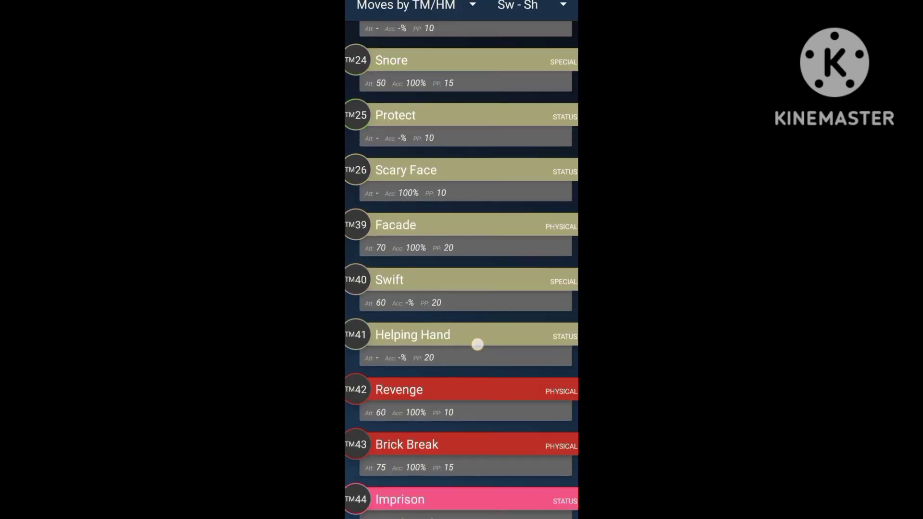
{"action": "scroll", "coordinate": [490, 243], "scroll_direction": "down", "scroll_amount": 15}
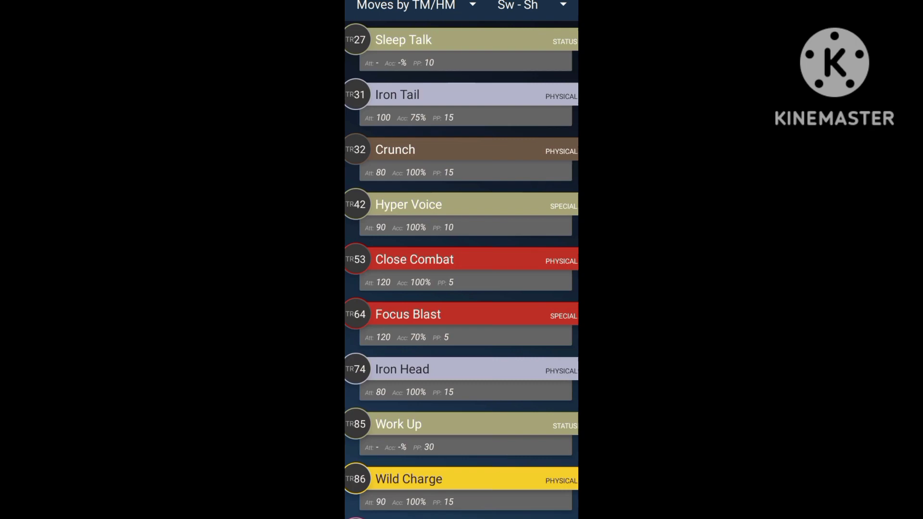
{"action": "left_click", "coordinate": [461, 436]}
{"action": "left_click", "coordinate": [540, 274]}
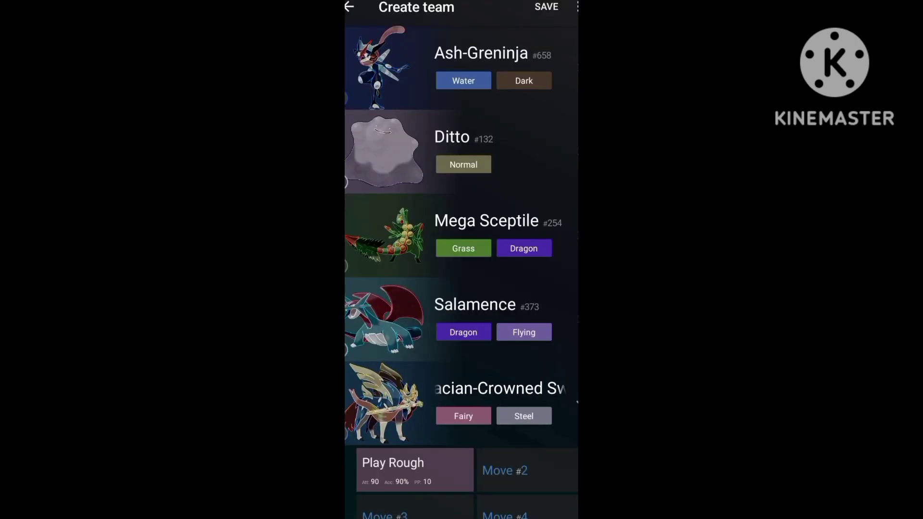
Choose Wild Charge for Zacian's next move slot from its level-up moves.
{"action": "left_click", "coordinate": [526, 470]}
{"action": "scroll", "coordinate": [462, 259], "scroll_direction": "down", "scroll_amount": 15}
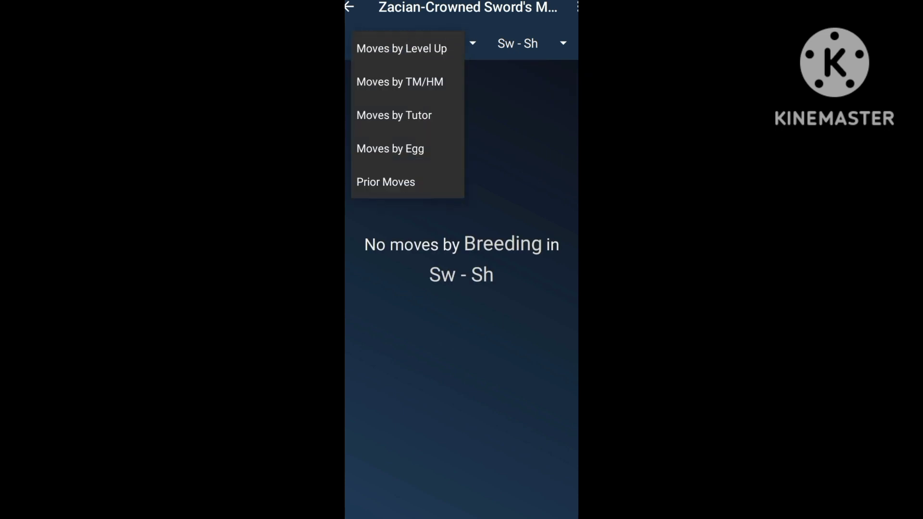
{"action": "scroll", "coordinate": [479, 197], "scroll_direction": "down", "scroll_amount": 20}
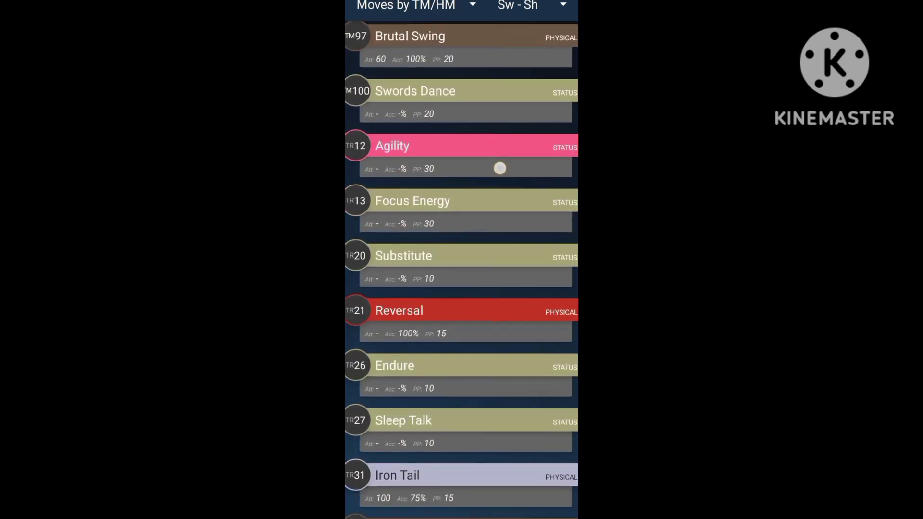
{"action": "scroll", "coordinate": [501, 167], "scroll_direction": "down", "scroll_amount": 5}
{"action": "left_click", "coordinate": [413, 6]}
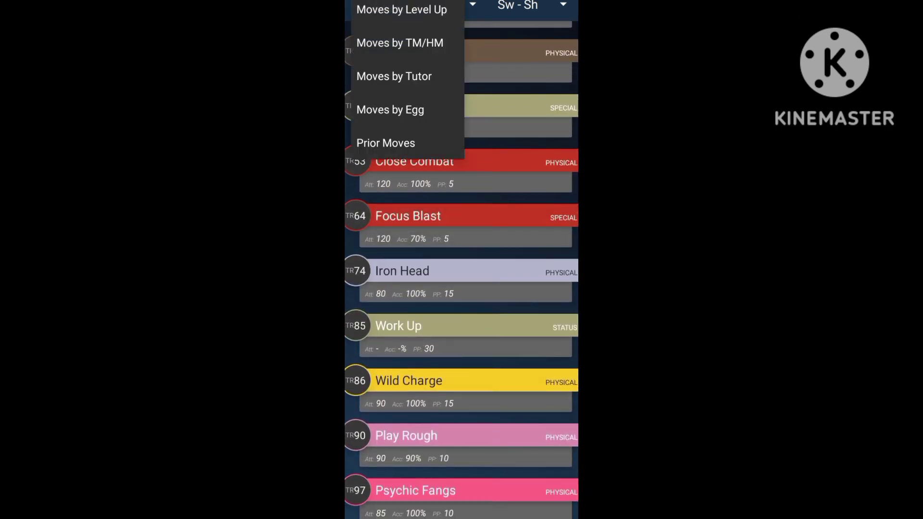
{"action": "left_click", "coordinate": [402, 11]}
{"action": "scroll", "coordinate": [481, 212], "scroll_direction": "down", "scroll_amount": 5}
{"action": "scroll", "coordinate": [462, 241], "scroll_direction": "up", "scroll_amount": 6}
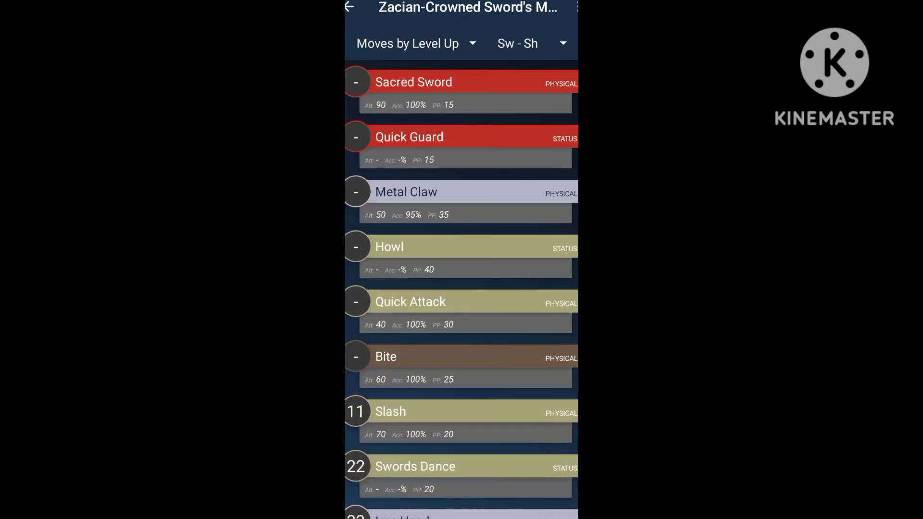
Find Behemoth Blade in All Moves by searching 'beh' and set it as Zacian's move.
{"action": "left_click", "coordinate": [577, 7]}
{"action": "left_click", "coordinate": [486, 8]}
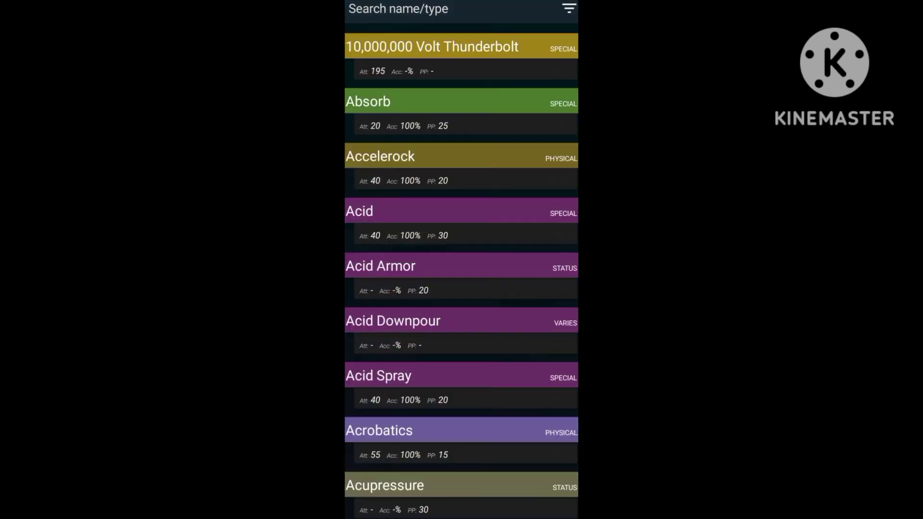
{"action": "left_click", "coordinate": [432, 8]}
{"action": "type", "text": "beh"}
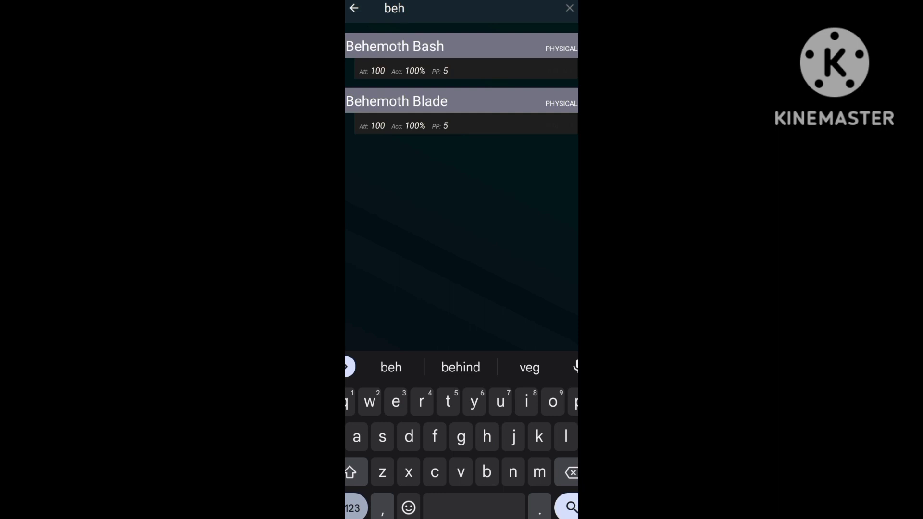
{"action": "left_click", "coordinate": [433, 101]}
{"action": "left_click", "coordinate": [536, 288]}
Search 'g-max to' and add G-Max Toxtricity as the sixth team member.
{"action": "scroll", "coordinate": [551, 191], "scroll_direction": "down", "scroll_amount": 2}
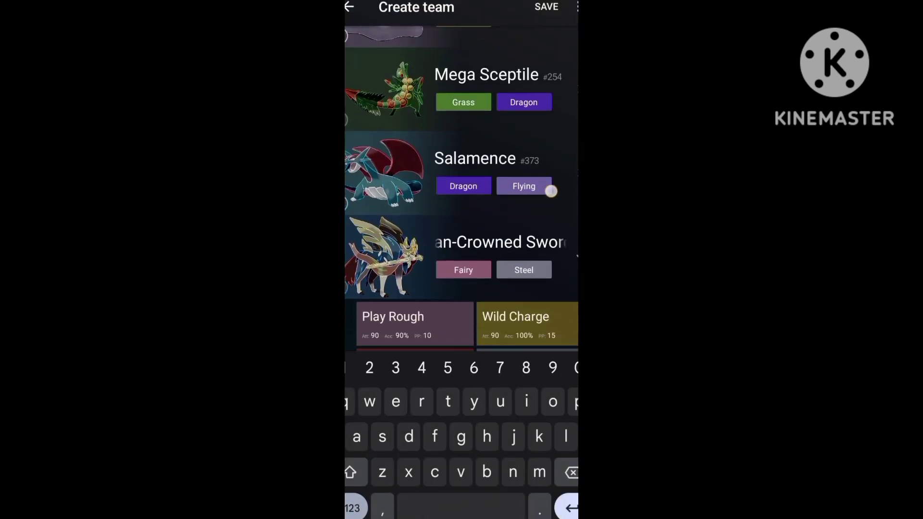
{"action": "scroll", "coordinate": [462, 192], "scroll_direction": "up", "scroll_amount": 3}
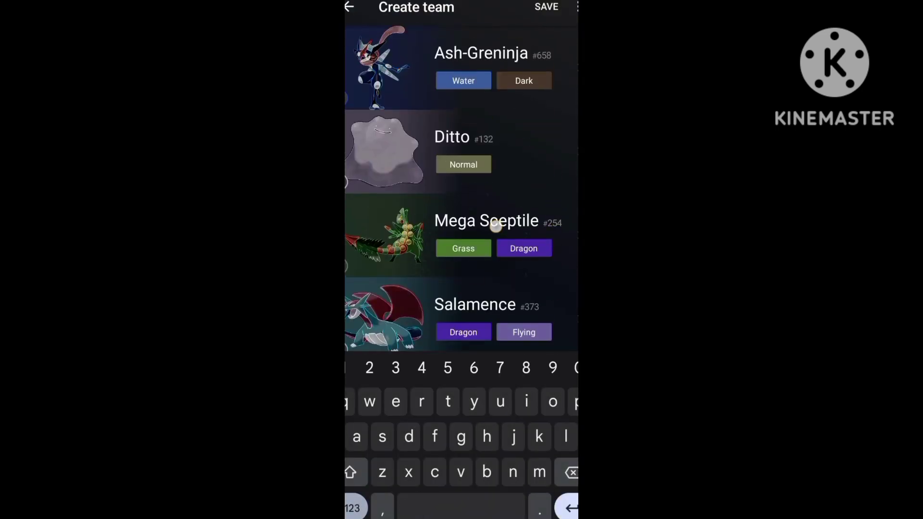
{"action": "left_click", "coordinate": [462, 483]}
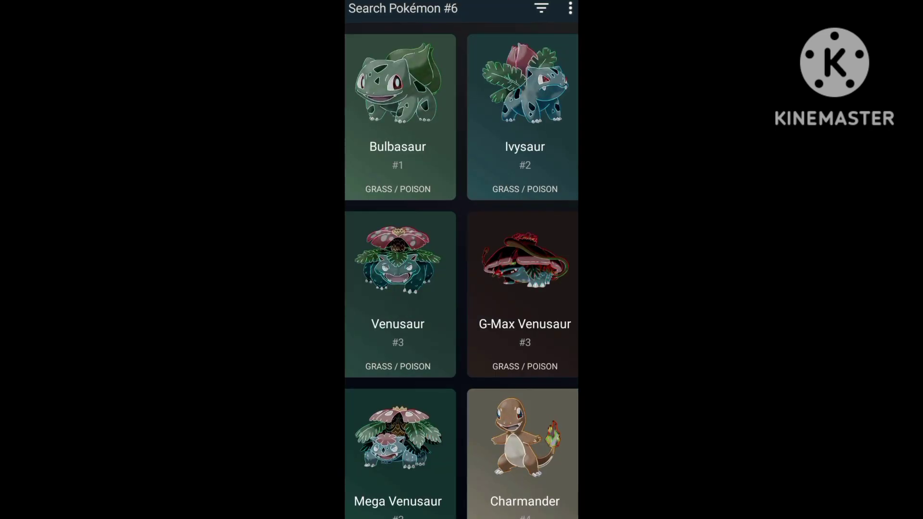
{"action": "left_click", "coordinate": [398, 19]}
{"action": "type", "text": "g-"}
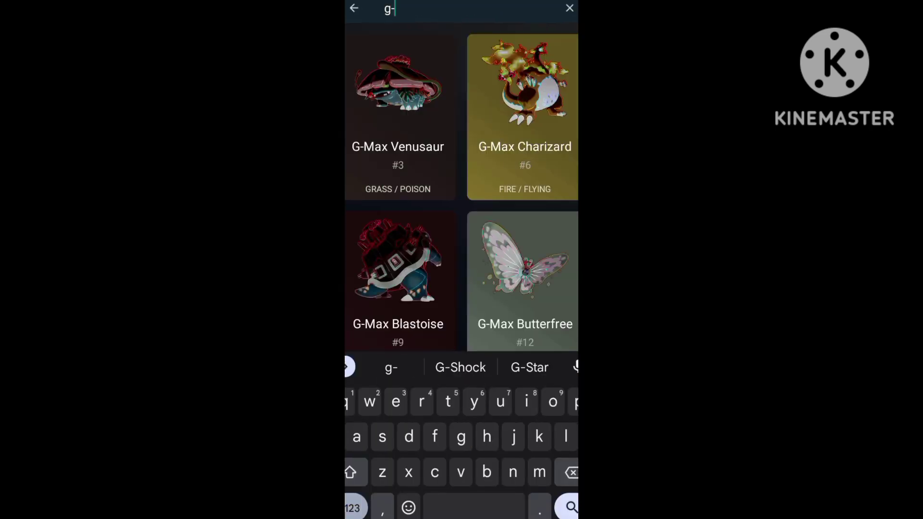
{"action": "type", "text": "max"}
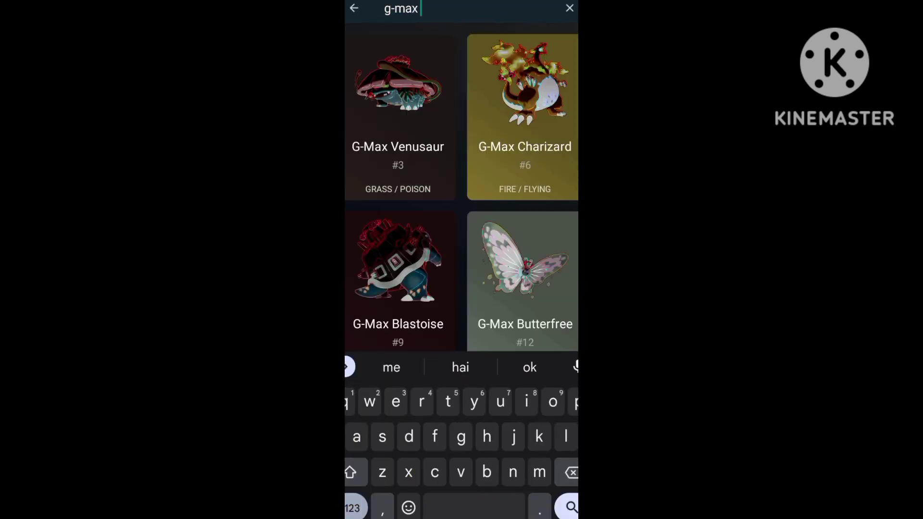
{"action": "type", "text": " to"}
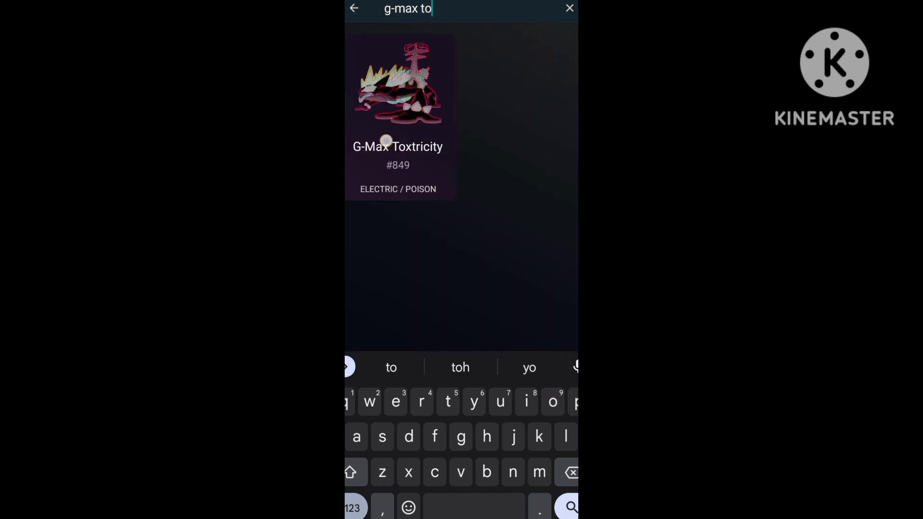
{"action": "left_click", "coordinate": [386, 140]}
Set G-Max Stun Shock as G-Max Toxtricity's first move.
{"action": "scroll", "coordinate": [462, 259], "scroll_direction": "down", "scroll_amount": 4}
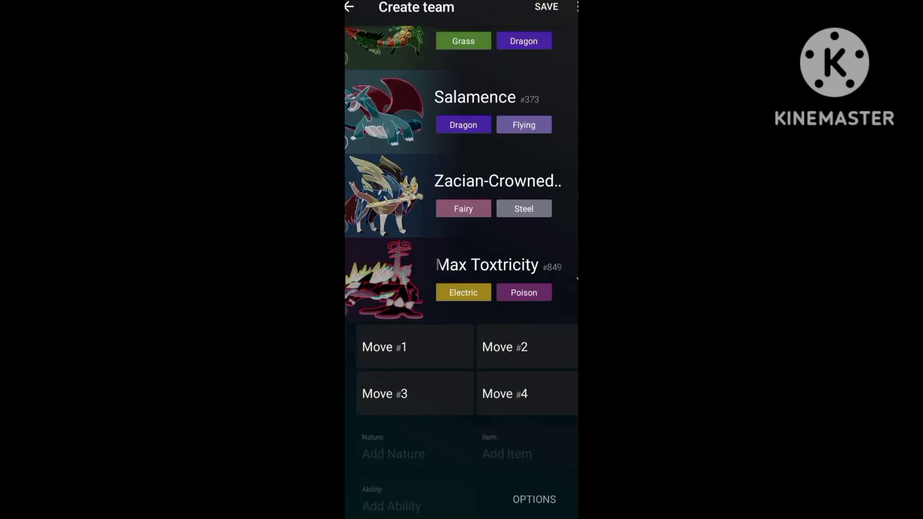
{"action": "left_click", "coordinate": [384, 346]}
{"action": "left_click", "coordinate": [509, 82]}
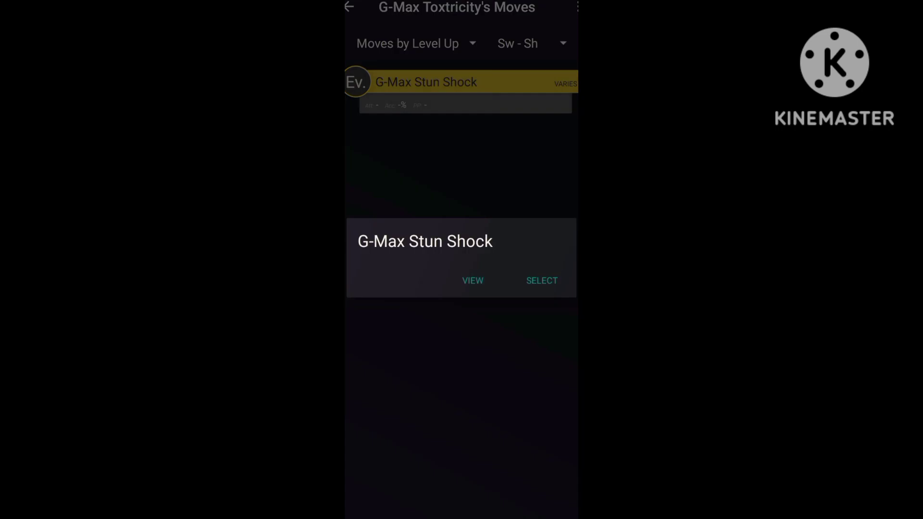
{"action": "left_click", "coordinate": [541, 284]}
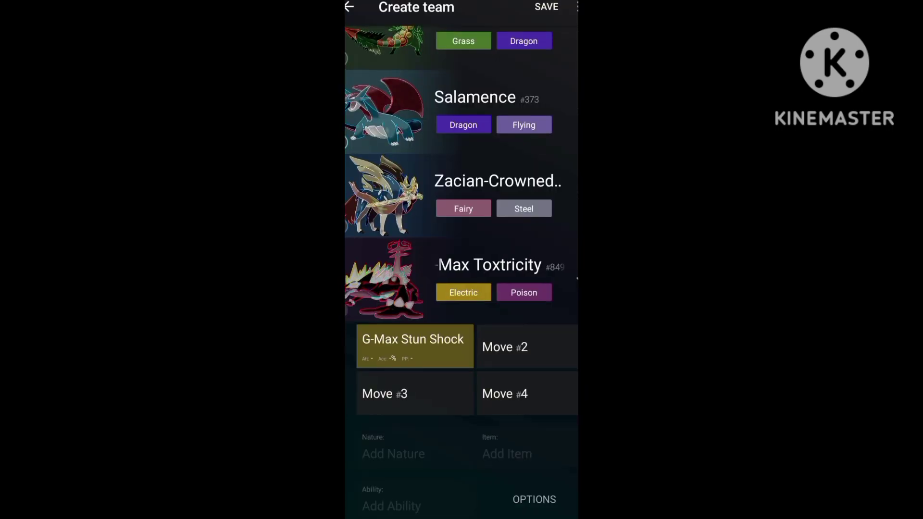
Save the six-Pokémon team and view its Type Coverage, weak to Fairy and Dragon.
{"action": "left_click", "coordinate": [503, 346]}
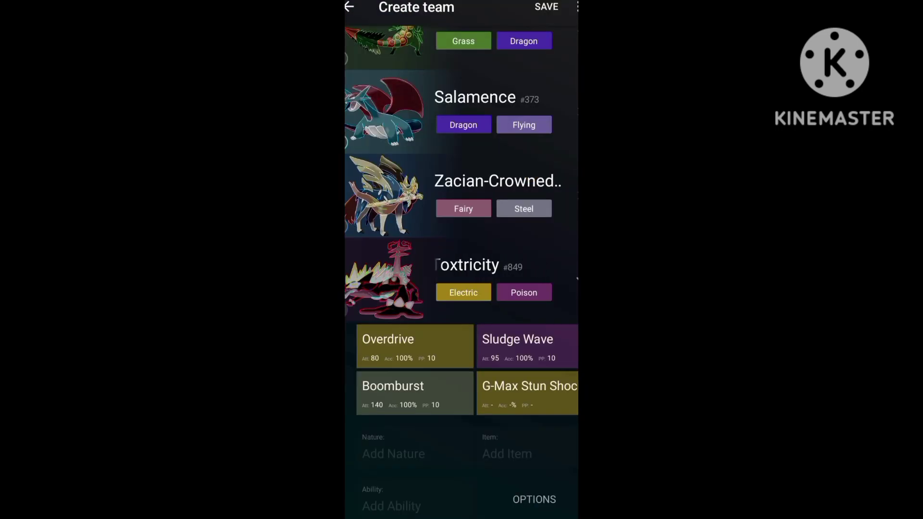
{"action": "scroll", "coordinate": [572, 284], "scroll_direction": "up", "scroll_amount": 5}
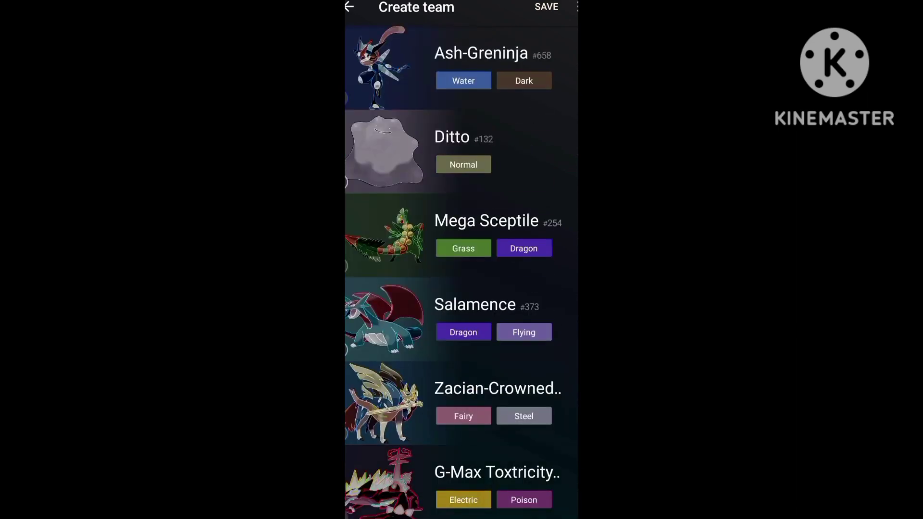
{"action": "left_click", "coordinate": [544, 9]}
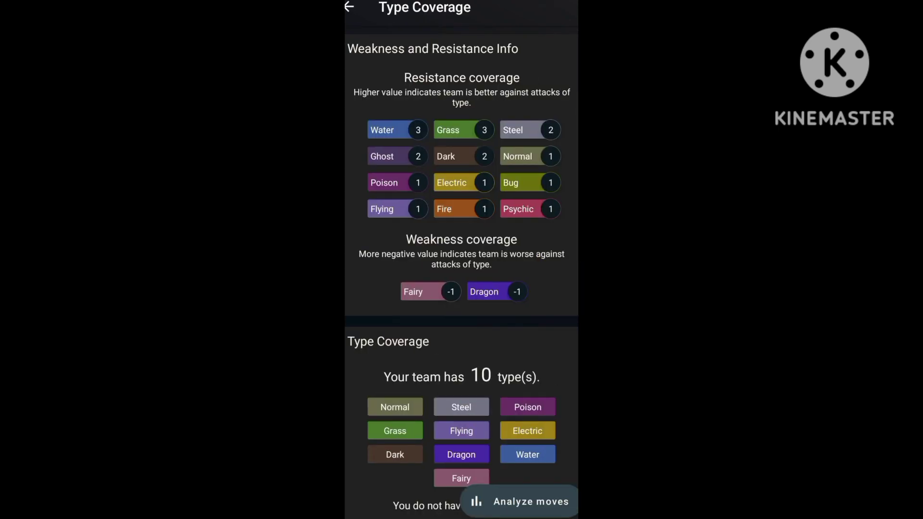
{"action": "scroll", "coordinate": [531, 273], "scroll_direction": "down", "scroll_amount": 2}
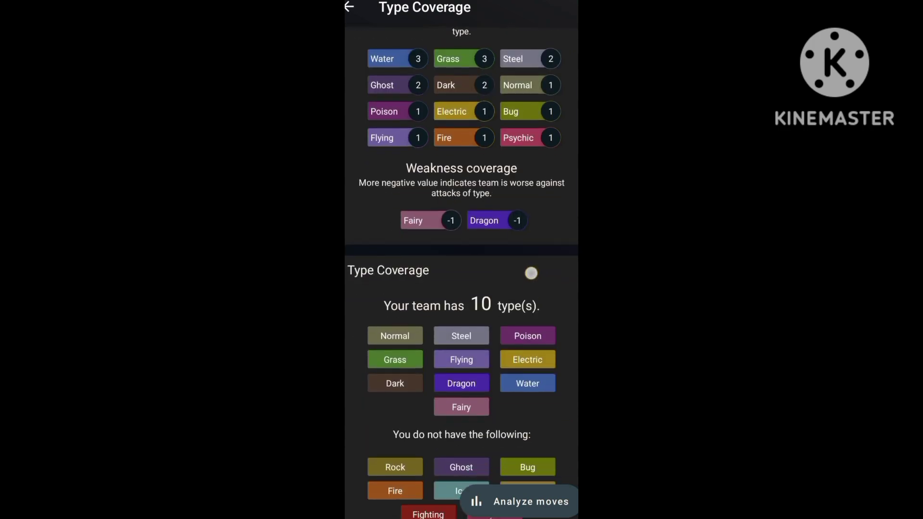